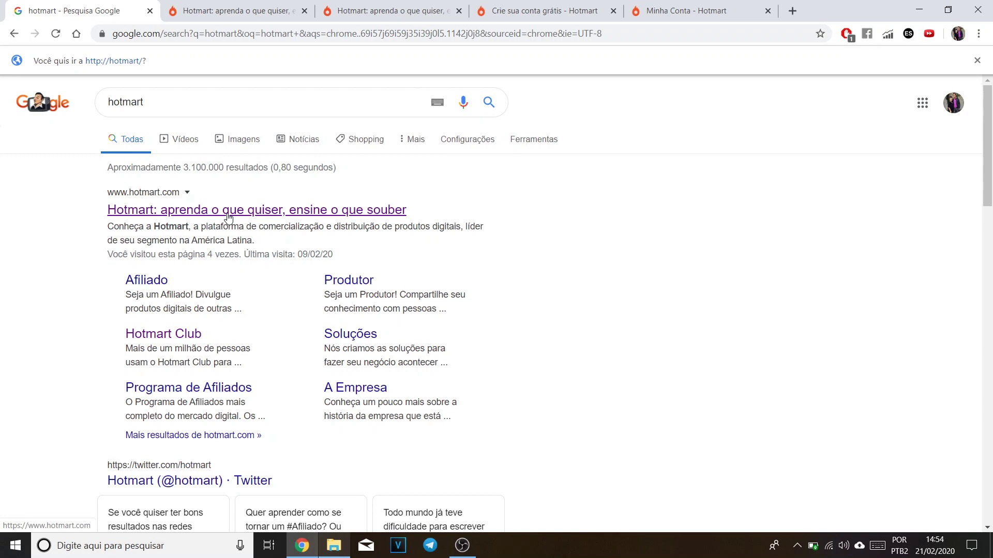
# - Open Hotmart from the search results and bring up its account sign-up form, closing the duplicate home page tabs
pyautogui.click(229, 217)
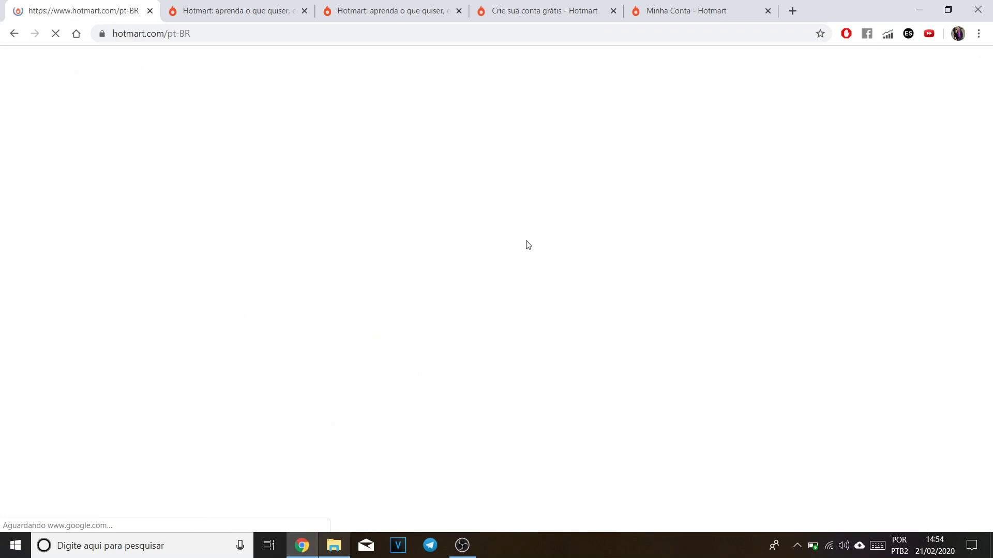
pyautogui.click(248, 6)
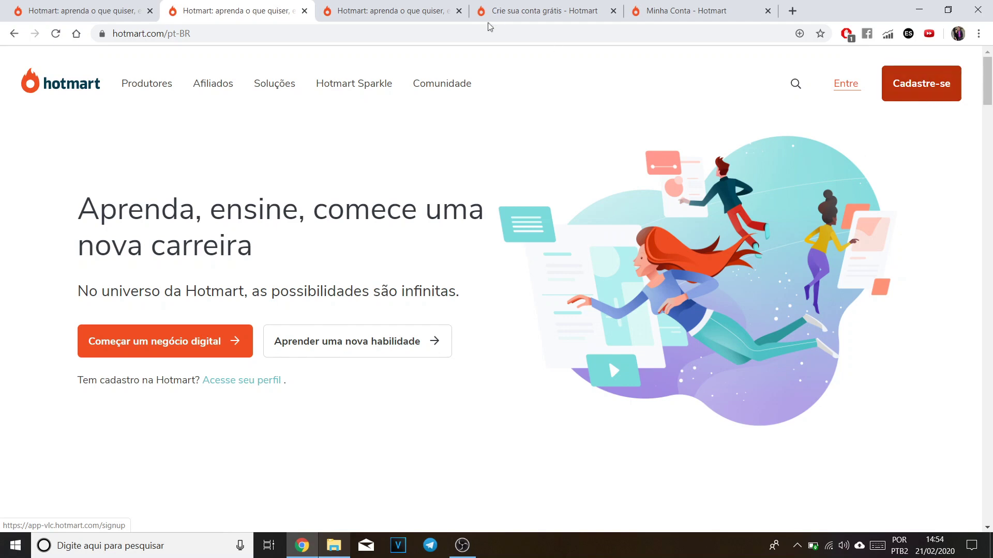
pyautogui.click(383, 11)
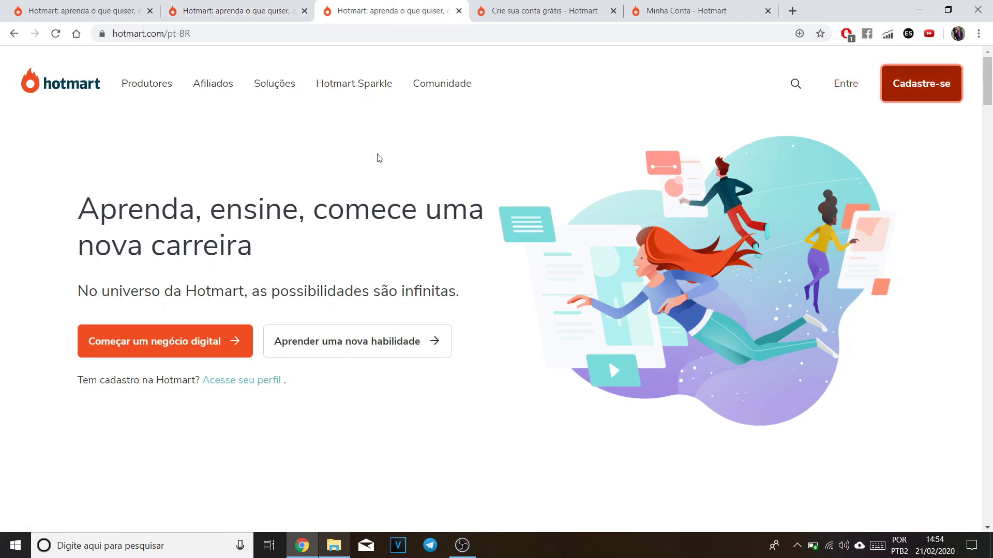
pyautogui.click(923, 99)
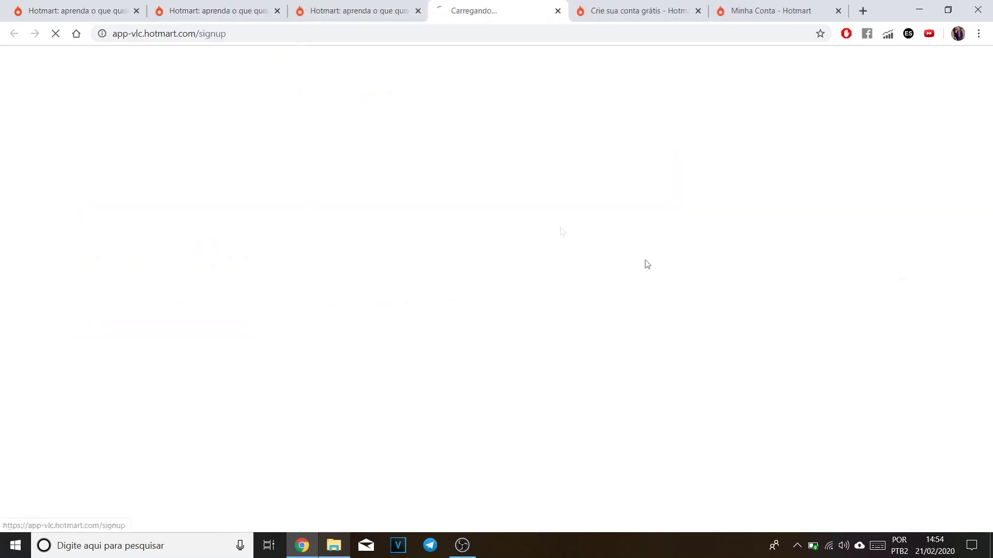
pyautogui.click(417, 11)
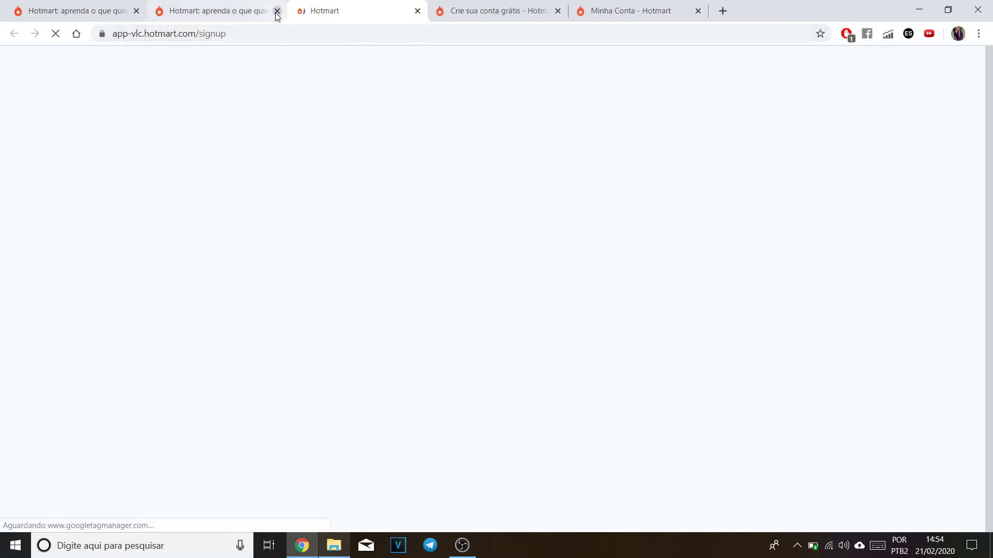
pyautogui.click(277, 11)
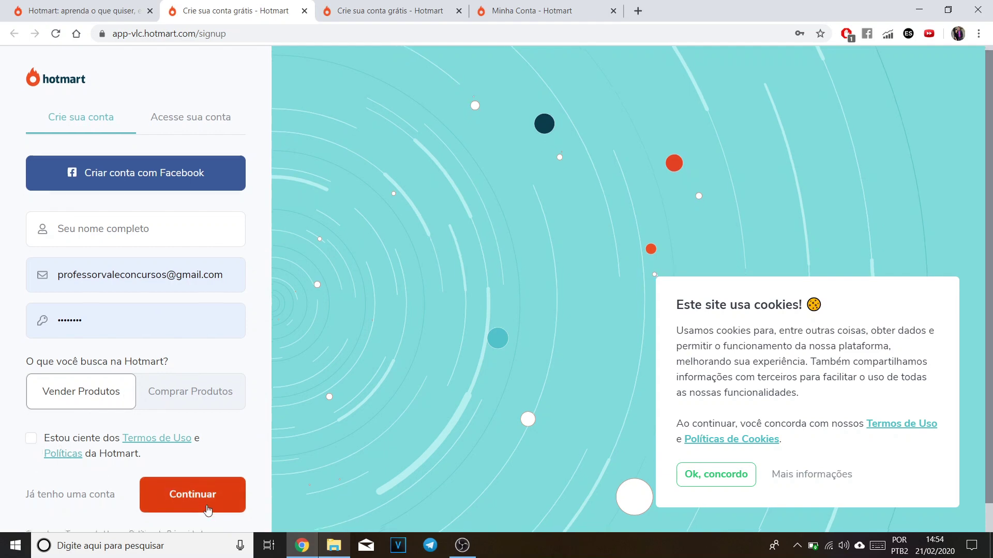
pyautogui.scroll(-1, 210, 504)
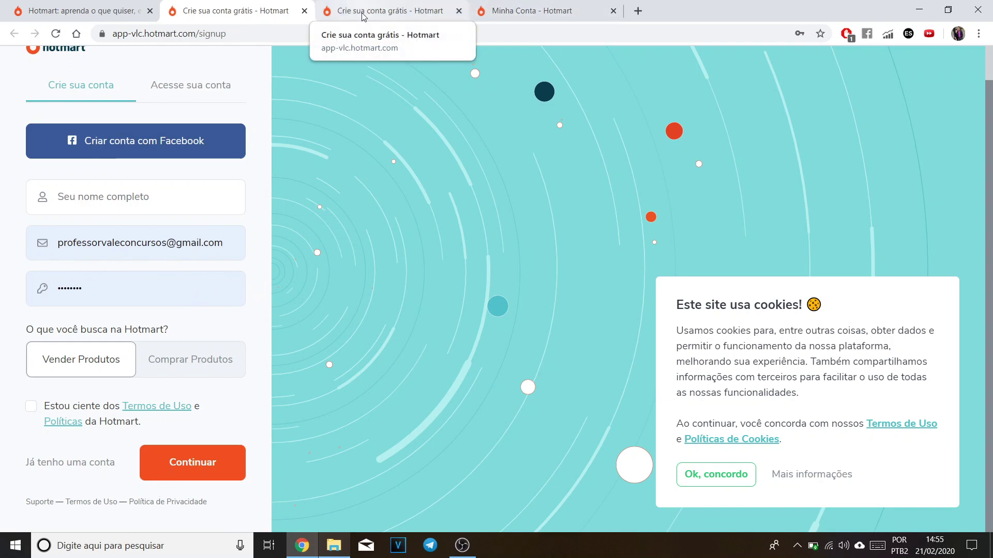
# - Close the two sign-up pages and return to the Hotmart home page
pyautogui.click(458, 11)
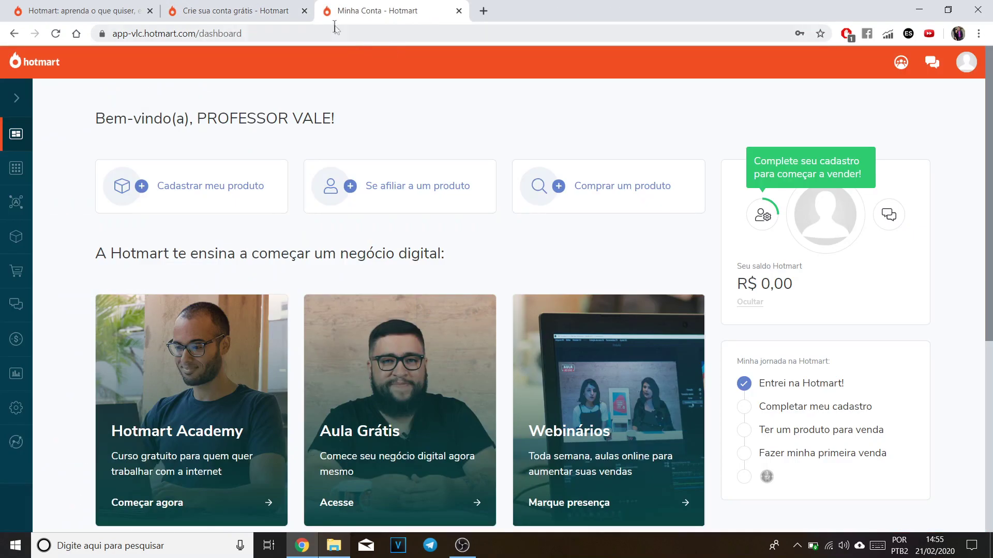
pyautogui.click(220, 13)
pyautogui.click(143, 15)
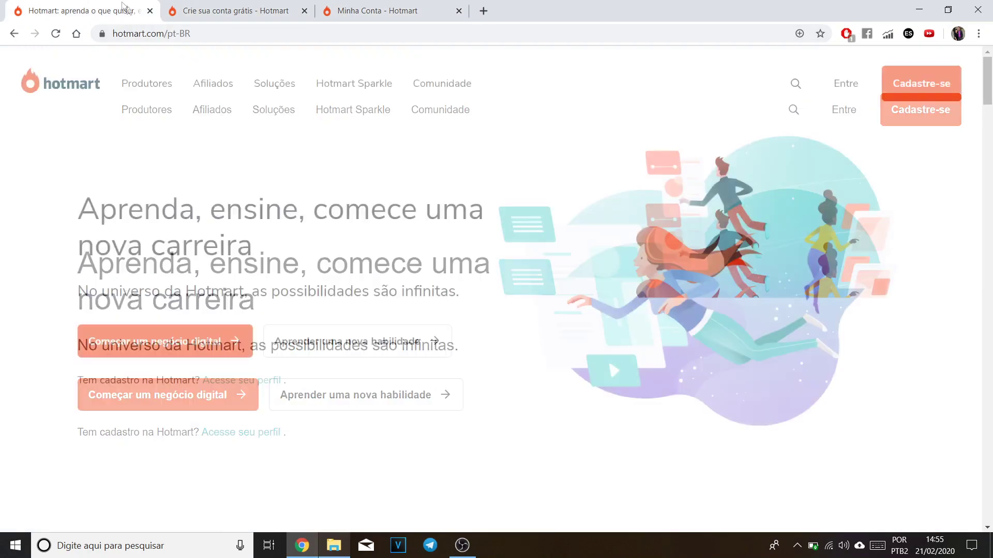
pyautogui.click(304, 11)
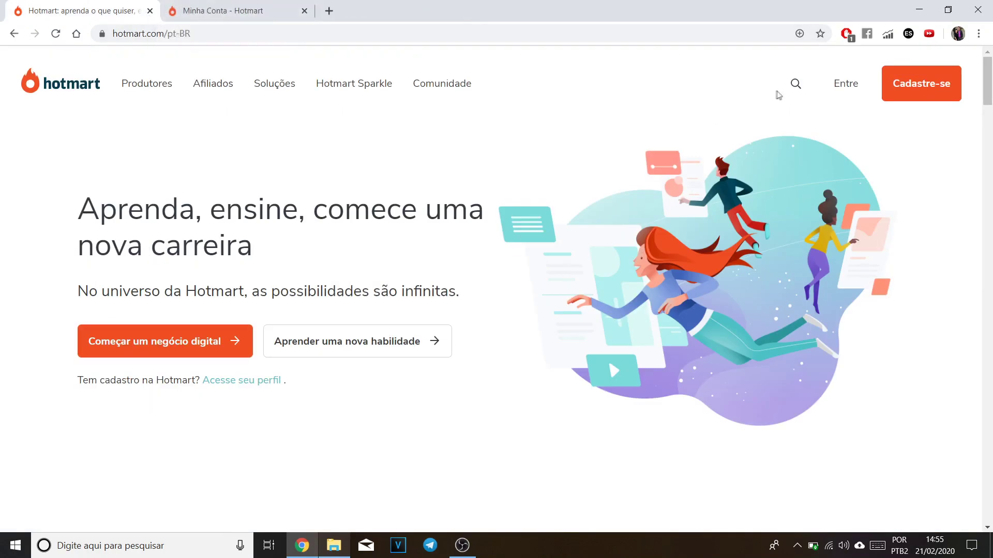
# - Go to the account login from the home page, log out, sign back in with the saved credentials and close the spare account tab
pyautogui.click(844, 86)
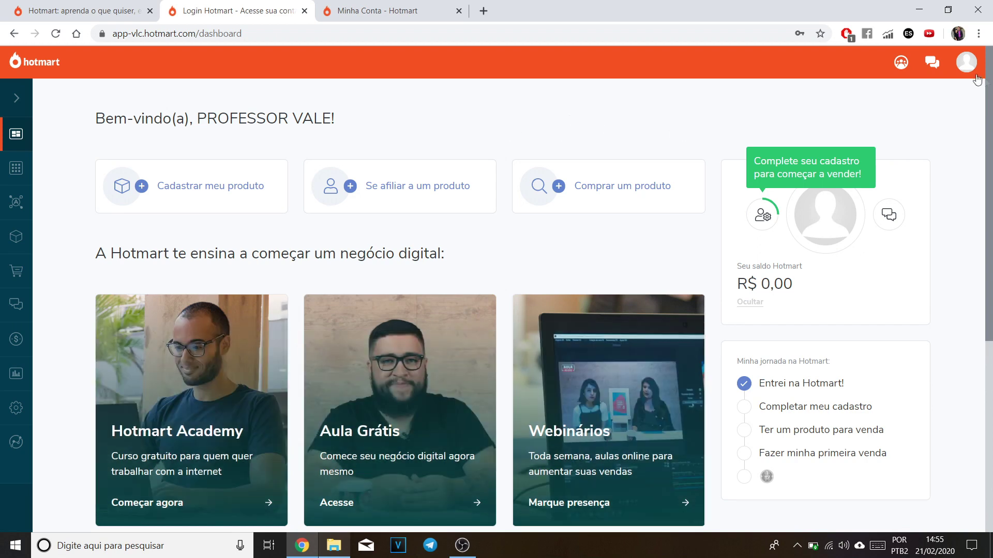
pyautogui.click(966, 62)
pyautogui.click(903, 137)
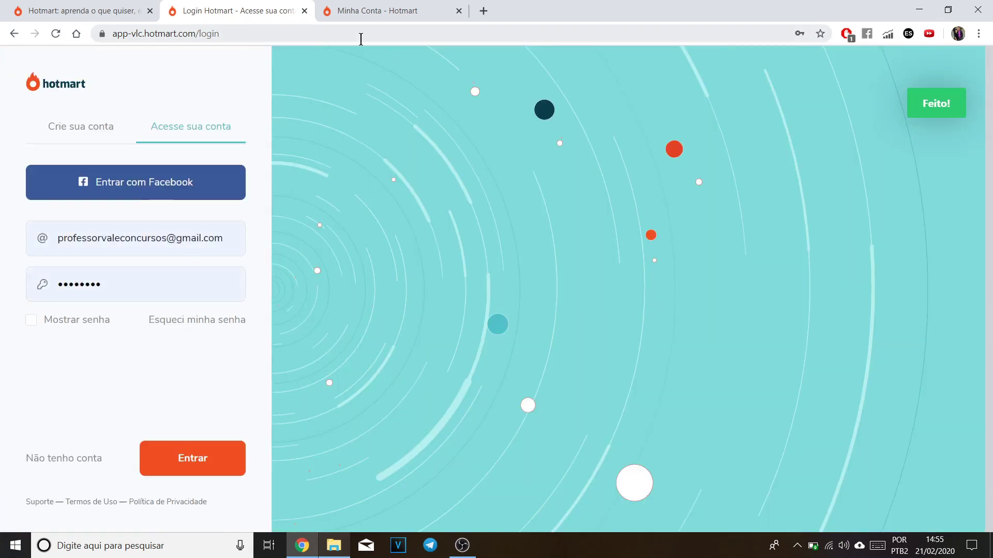
pyautogui.click(195, 464)
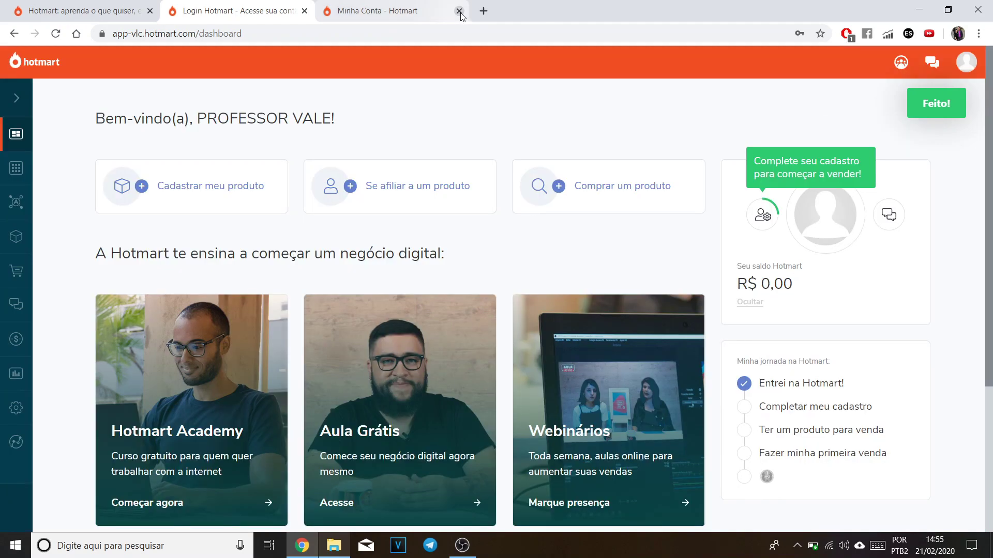
pyautogui.click(459, 11)
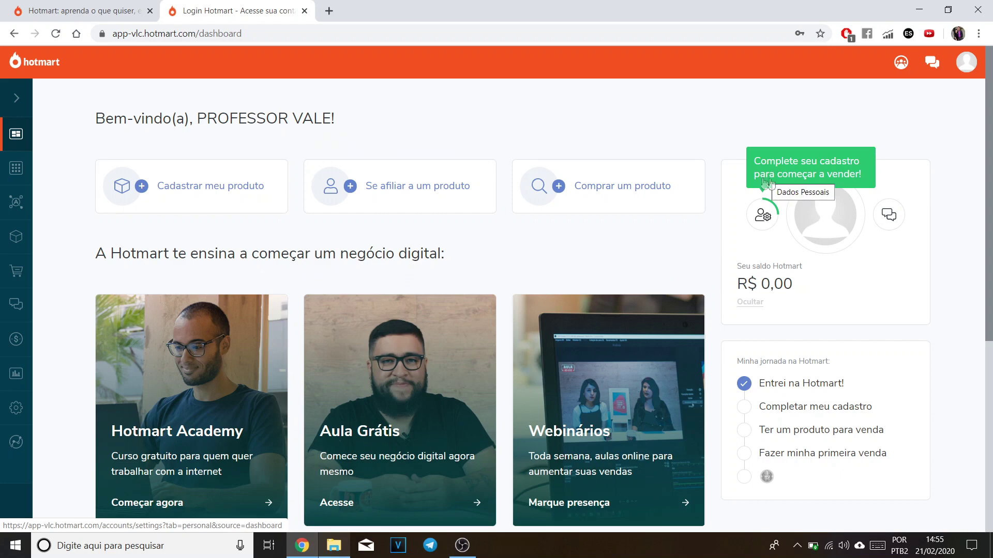
# - Open the personal data form from the prompt to complete the registration and review its identity, address and phone fields
pyautogui.click(791, 173)
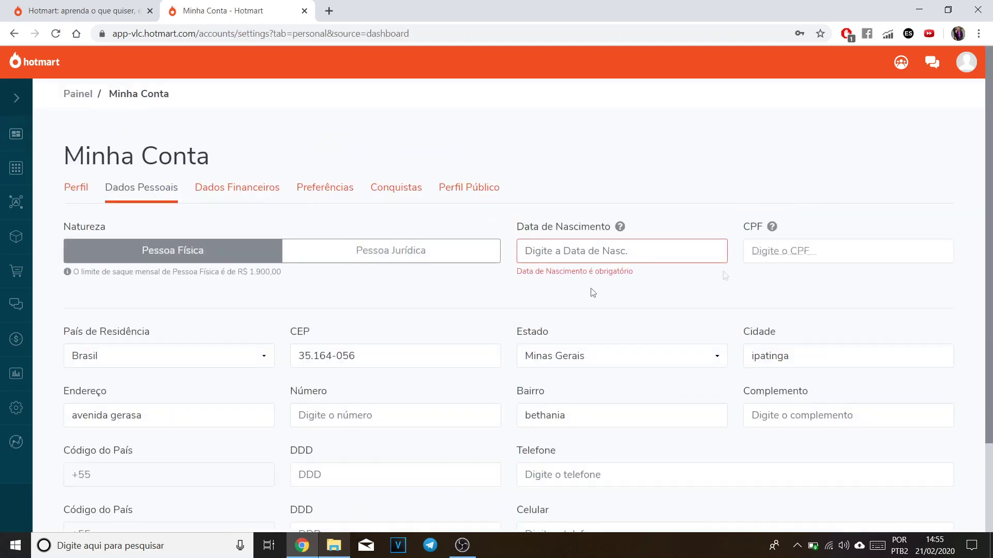
pyautogui.scroll(-2, 206, 266)
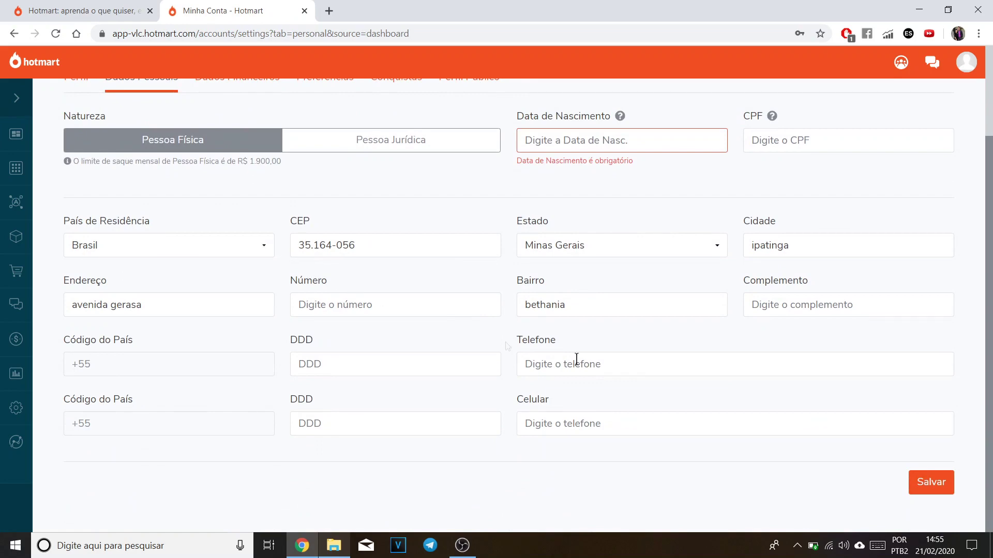
pyautogui.scroll(2, 435, 317)
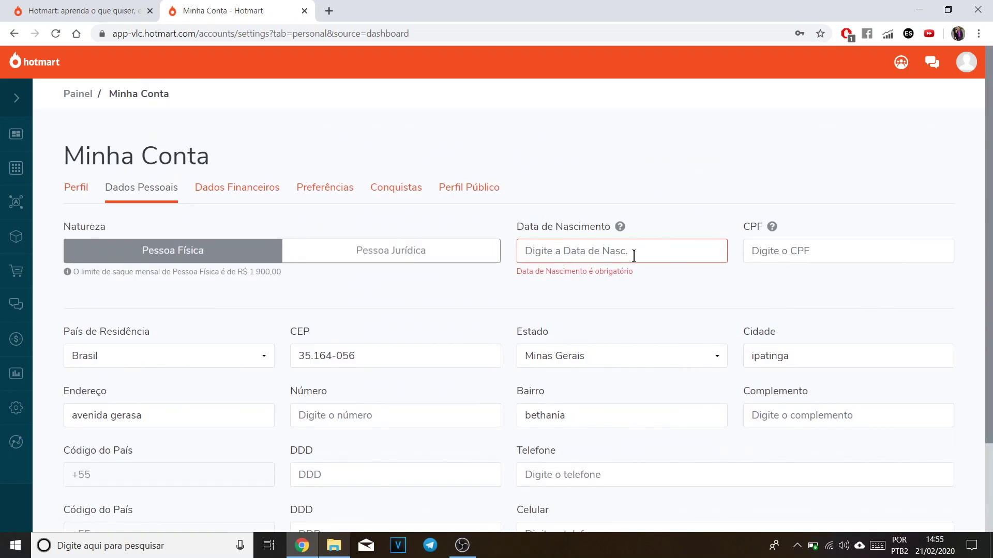
pyautogui.scroll(-1, 730, 331)
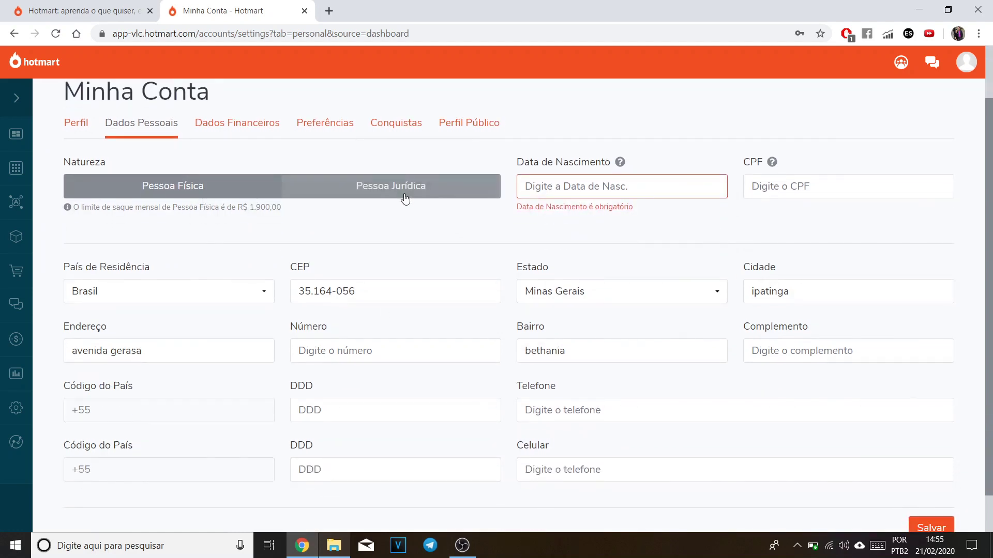
pyautogui.scroll(-1, 573, 364)
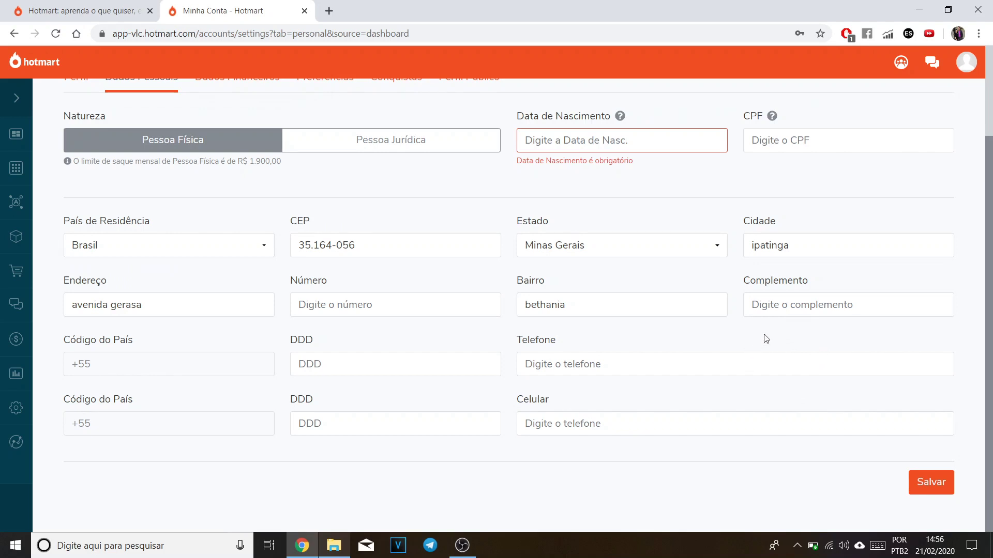
pyautogui.scroll(2, 745, 315)
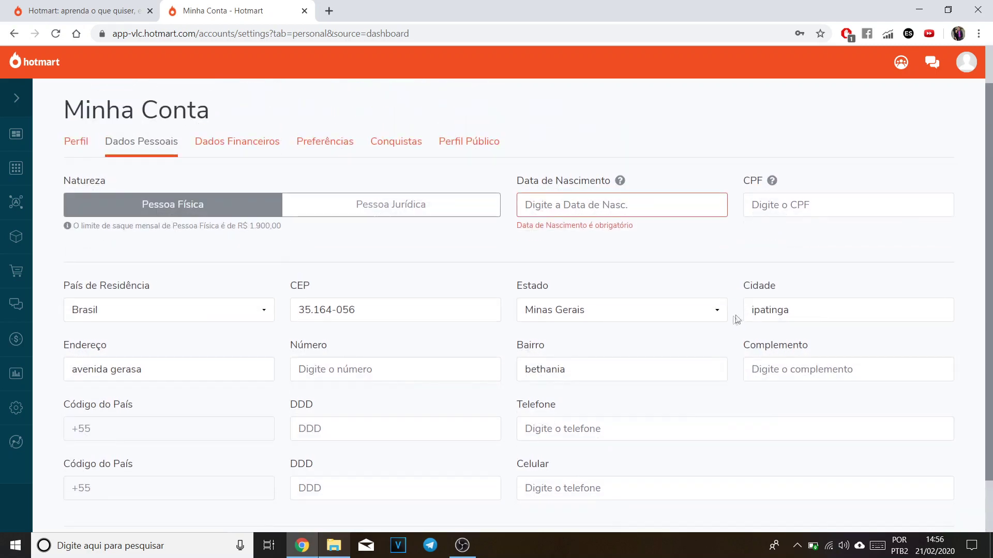
pyautogui.scroll(1, 709, 345)
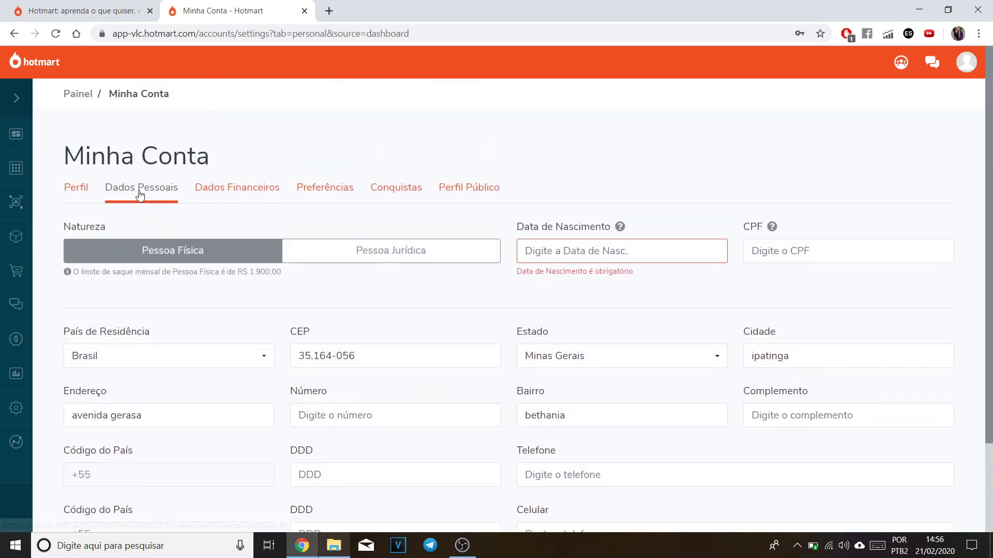
# - Review the Perfil section of the account settings, from the avatar and name fields down to the save option
pyautogui.click(74, 190)
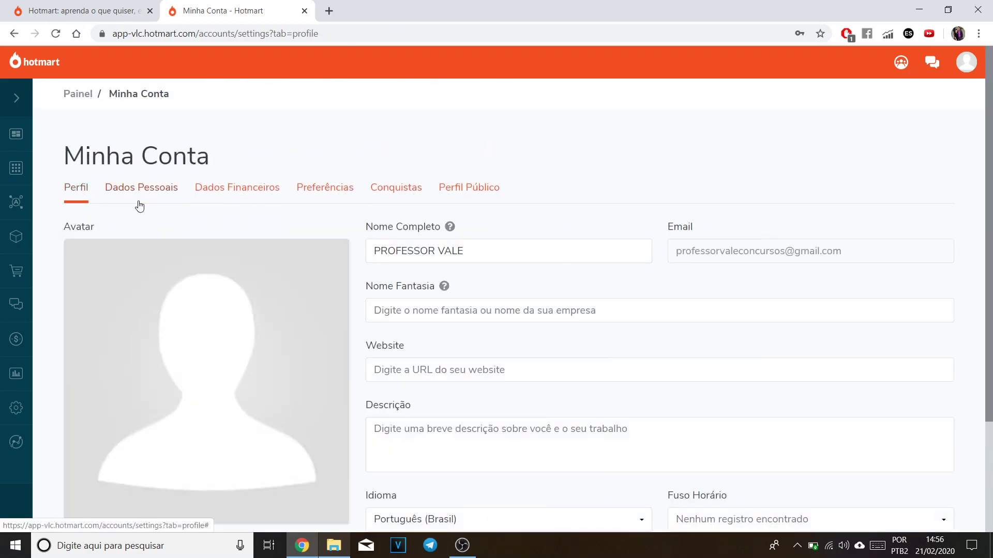
pyautogui.scroll(-3, 266, 310)
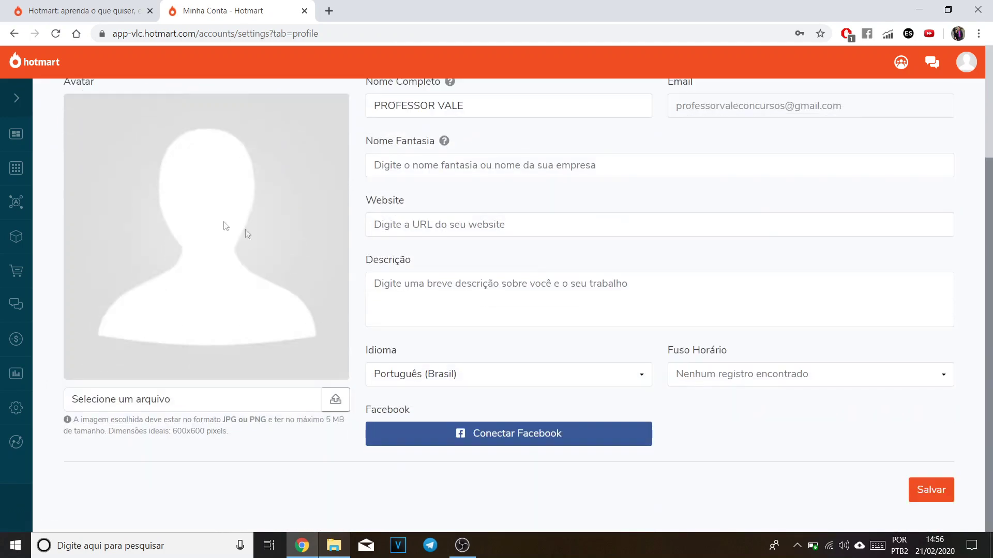
pyautogui.scroll(3, 96, 287)
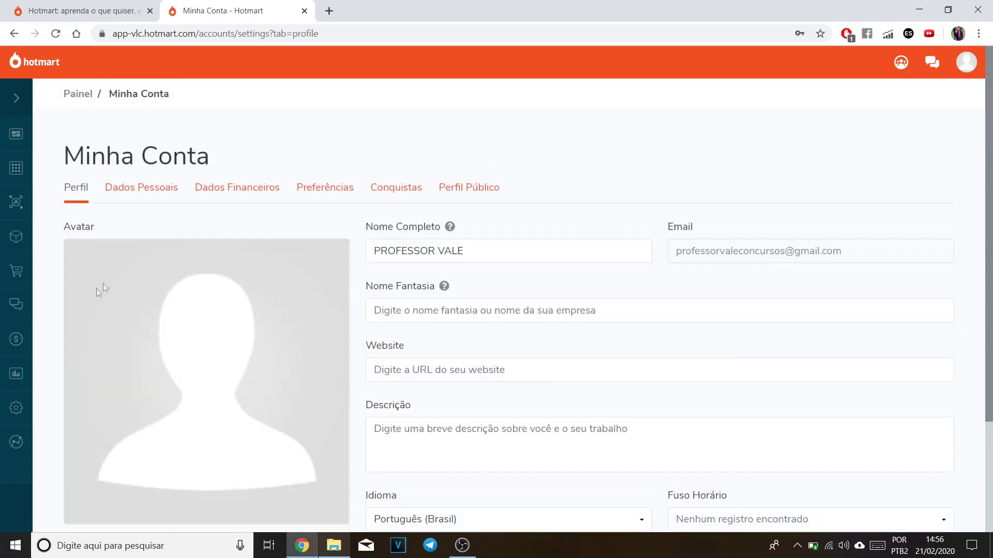
# - Revisit Dados Pessoais briefly and examine the requirements for registering bank details in Dados Financeiros
pyautogui.click(142, 187)
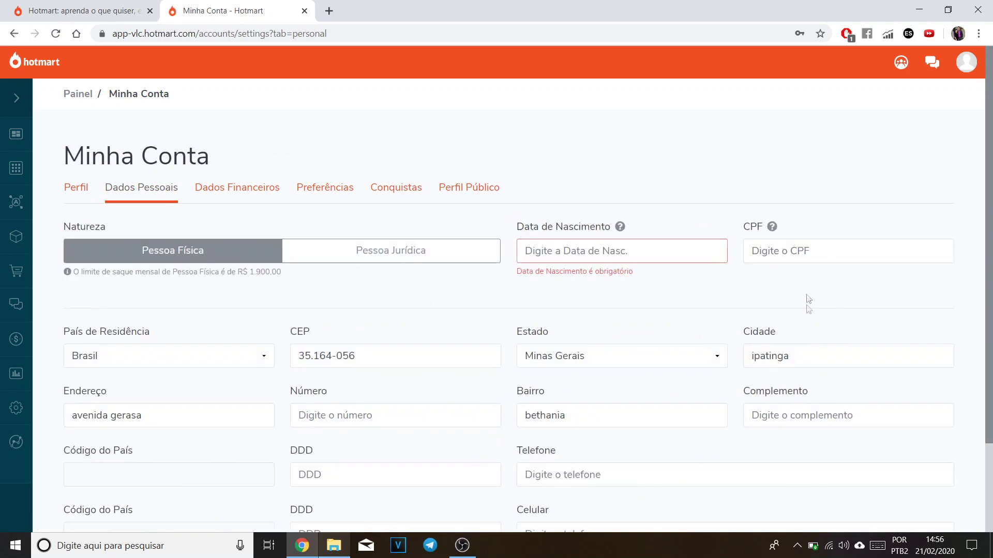
pyautogui.click(241, 192)
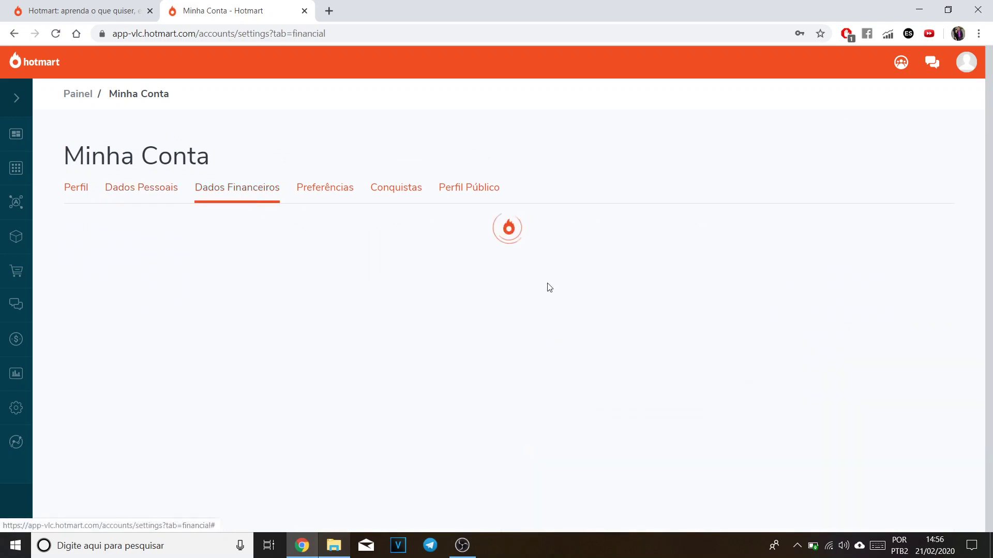
pyautogui.scroll(-1, 541, 291)
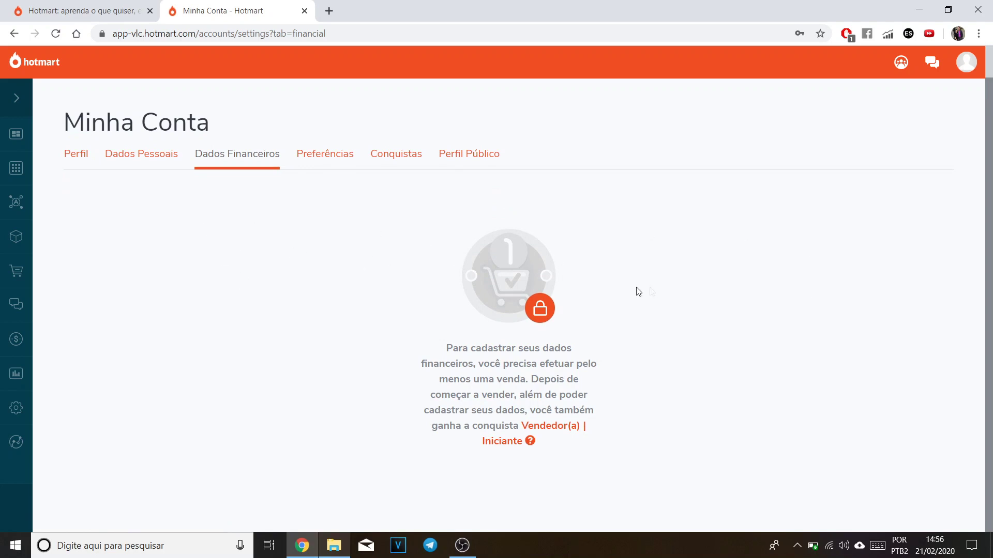
# - Inspect the empty birth date and CPF fields in Dados Pessoais, and check Dados Financeiros once more
pyautogui.click(152, 163)
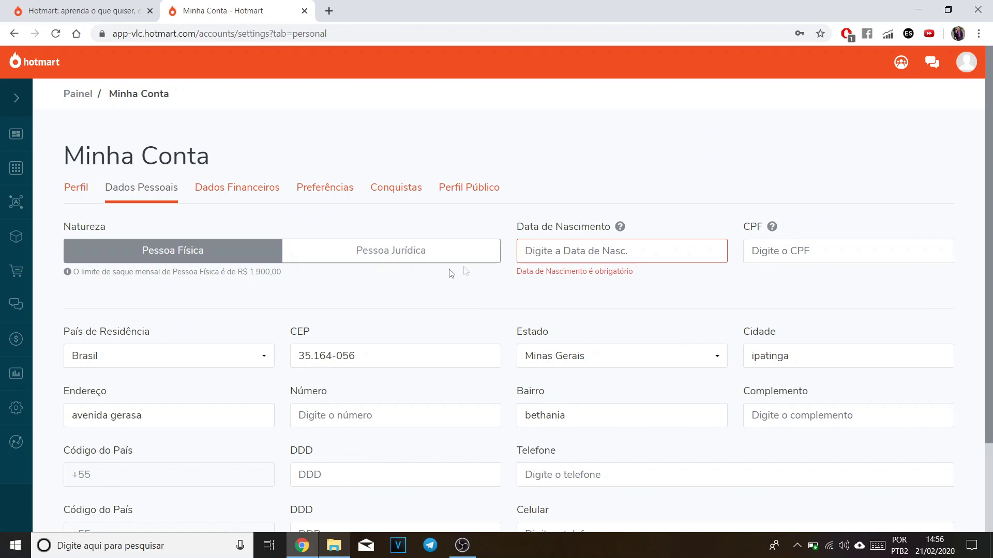
pyautogui.click(564, 249)
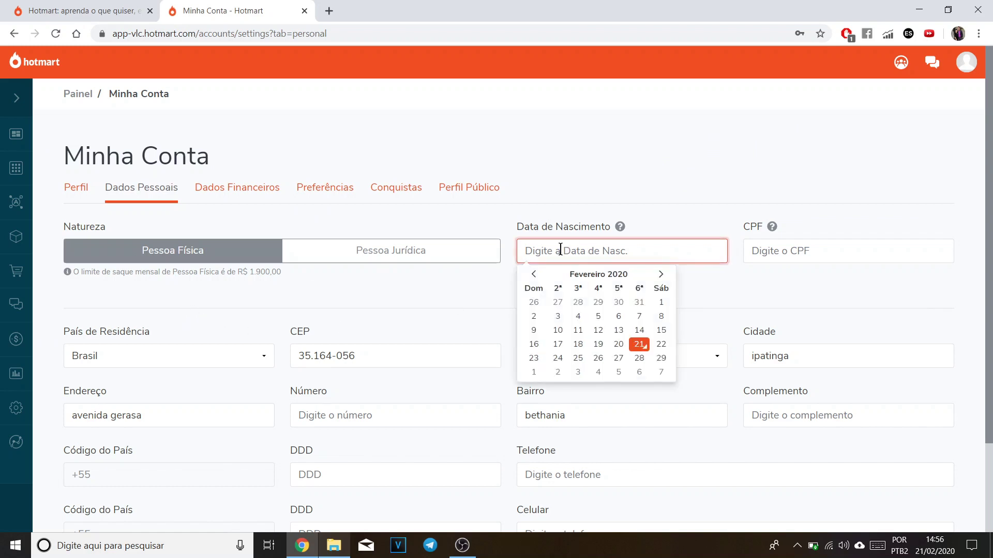
pyautogui.click(768, 271)
pyautogui.click(771, 253)
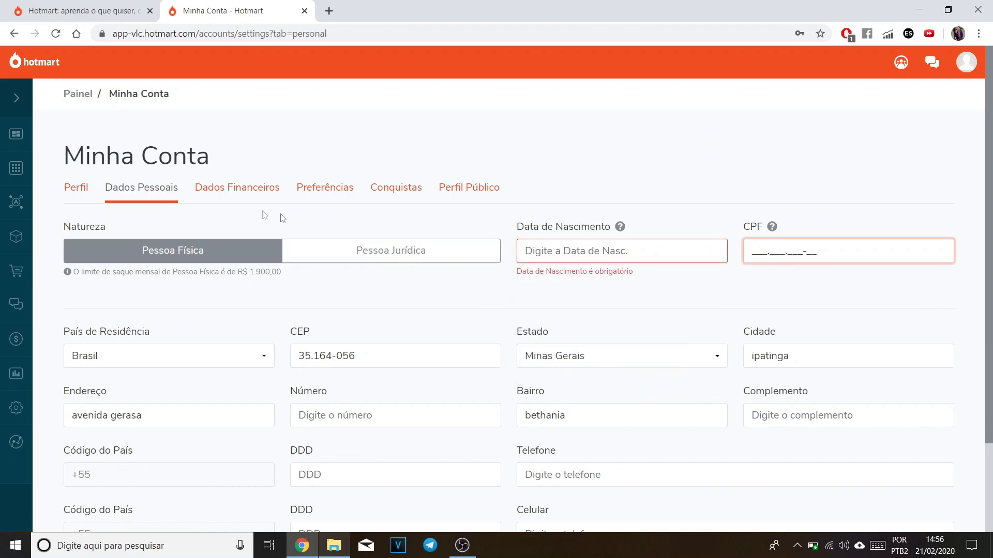
pyautogui.click(225, 192)
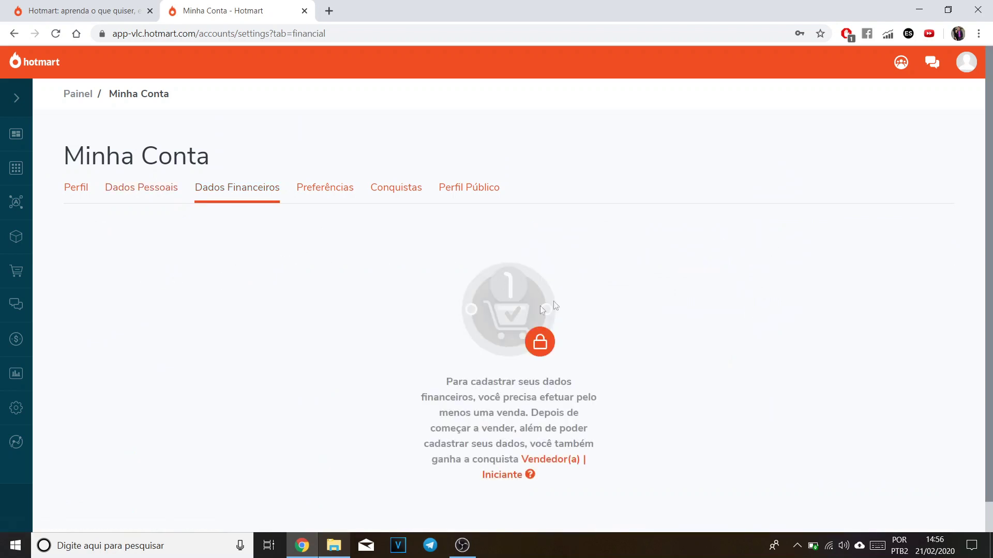
pyautogui.click(150, 198)
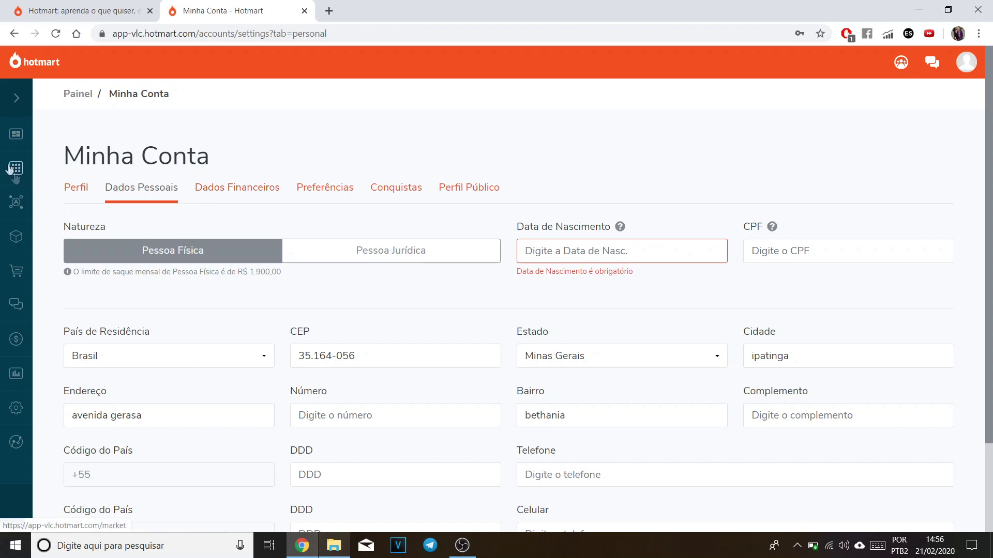
# - Expand the navigation and open the Mercado page of affiliate products
pyautogui.click(17, 102)
pyautogui.click(318, 315)
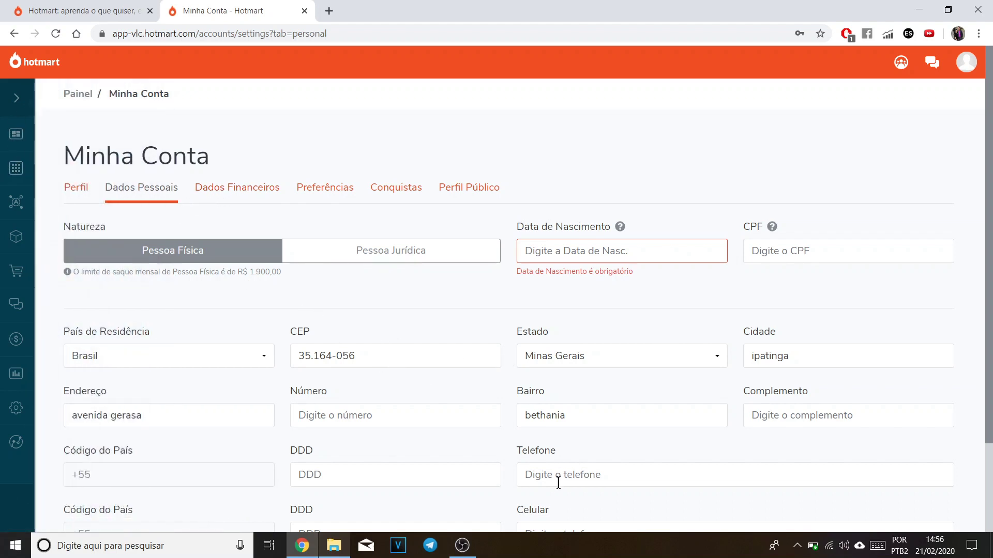
pyautogui.click(17, 102)
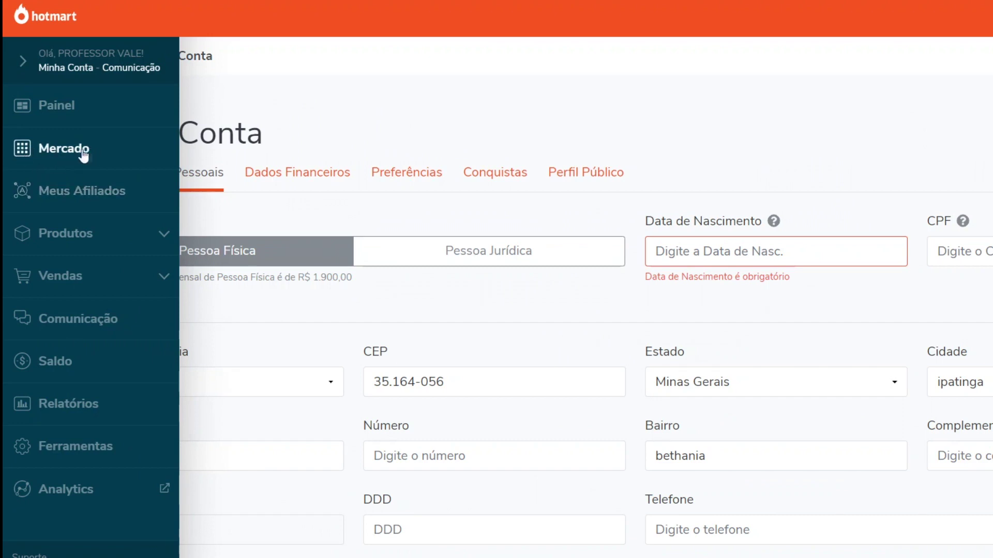
pyautogui.click(80, 154)
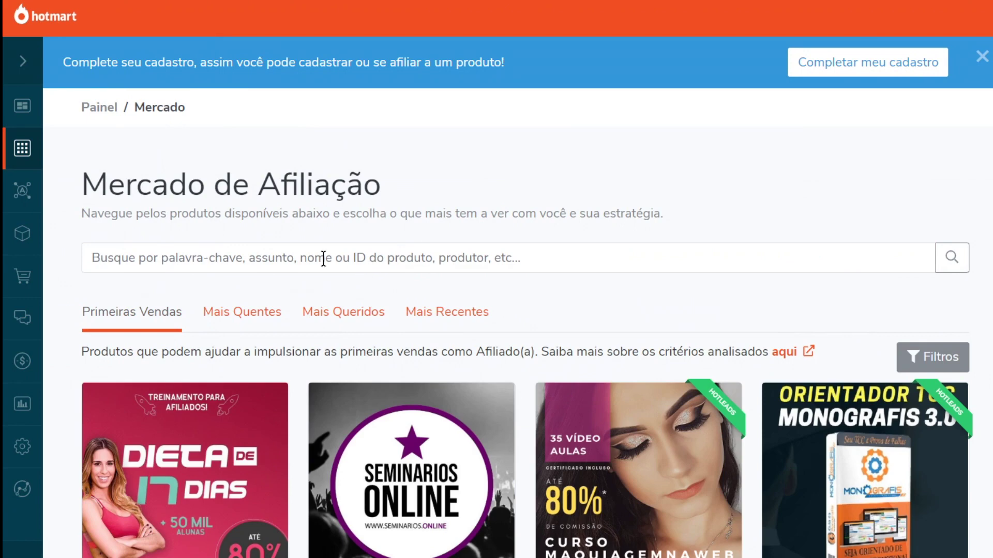
# - Search the affiliate market for "VALE CONCURSOS" and look through the product results
pyautogui.click(324, 259)
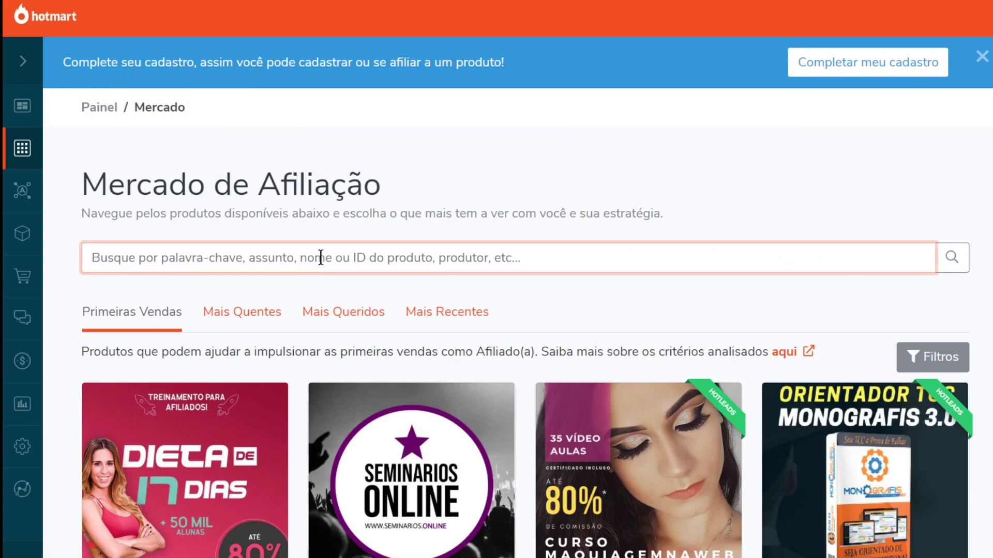
pyautogui.write('VALE CONCURSOS')
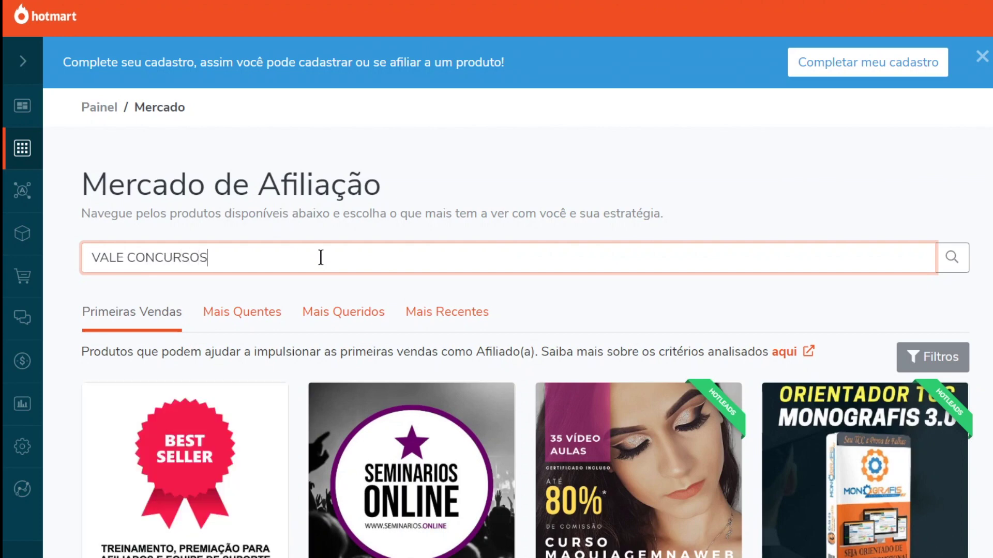
pyautogui.press('Return')
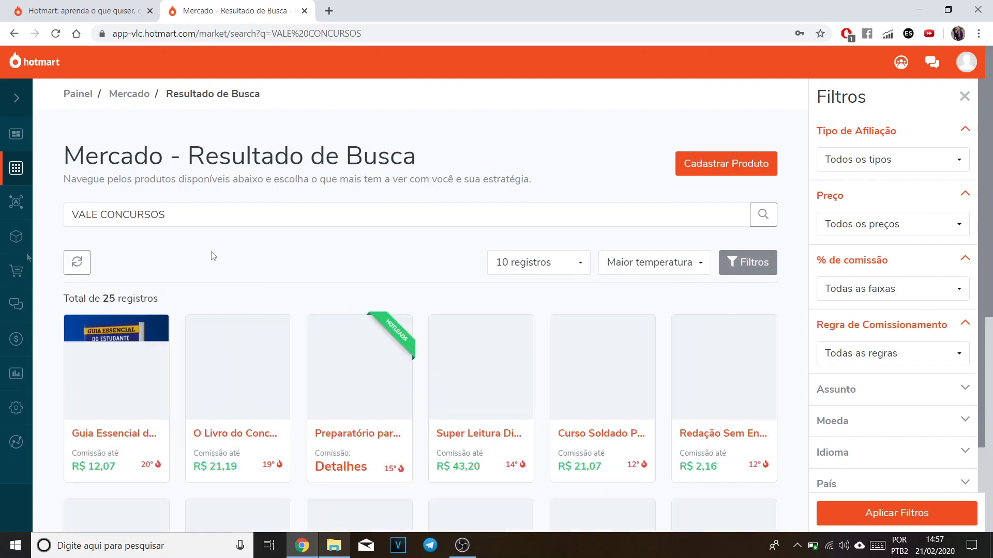
pyautogui.scroll(-3, 587, 295)
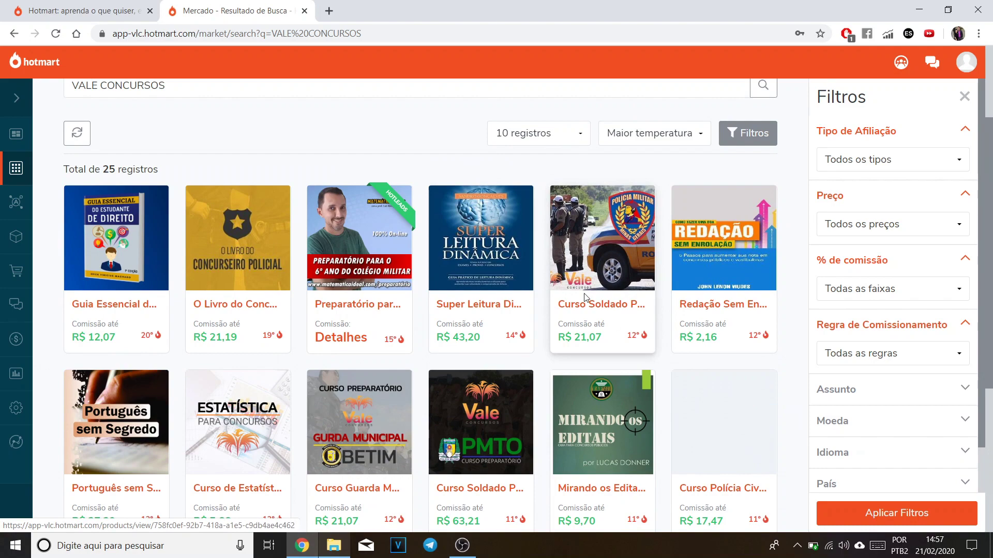
pyautogui.scroll(-1, 597, 282)
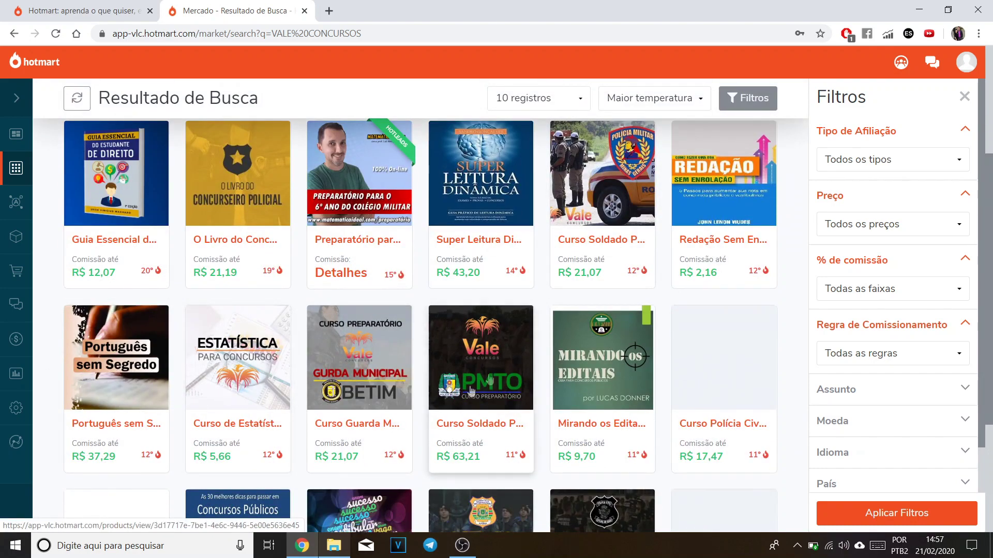
pyautogui.scroll(-1, 394, 360)
pyautogui.scroll(2, 394, 361)
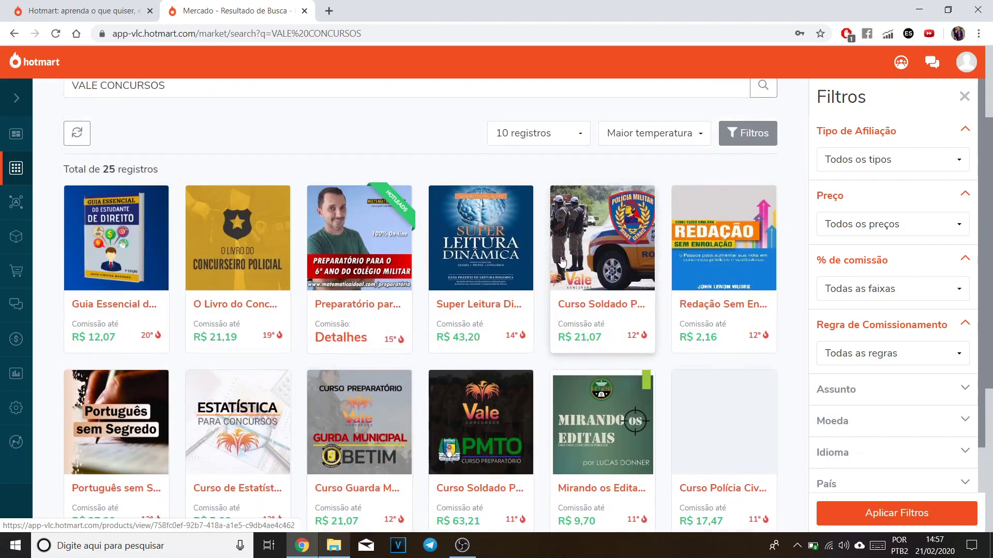
# - View the Curso Soldado PMMG product details, and browse all other products from its producer, Vale Concursos
pyautogui.click(562, 263)
pyautogui.click(644, 305)
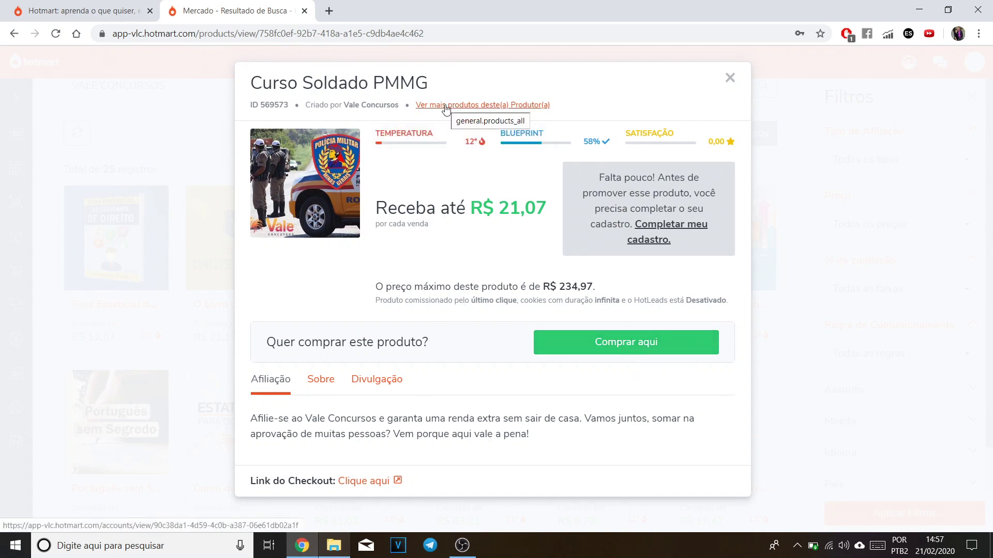
pyautogui.click(491, 106)
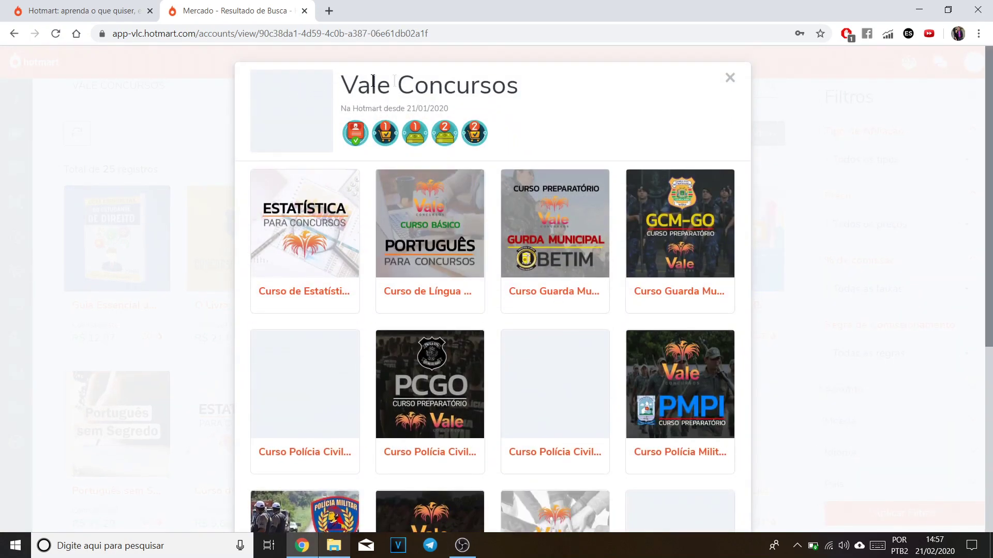
pyautogui.scroll(-6, 382, 207)
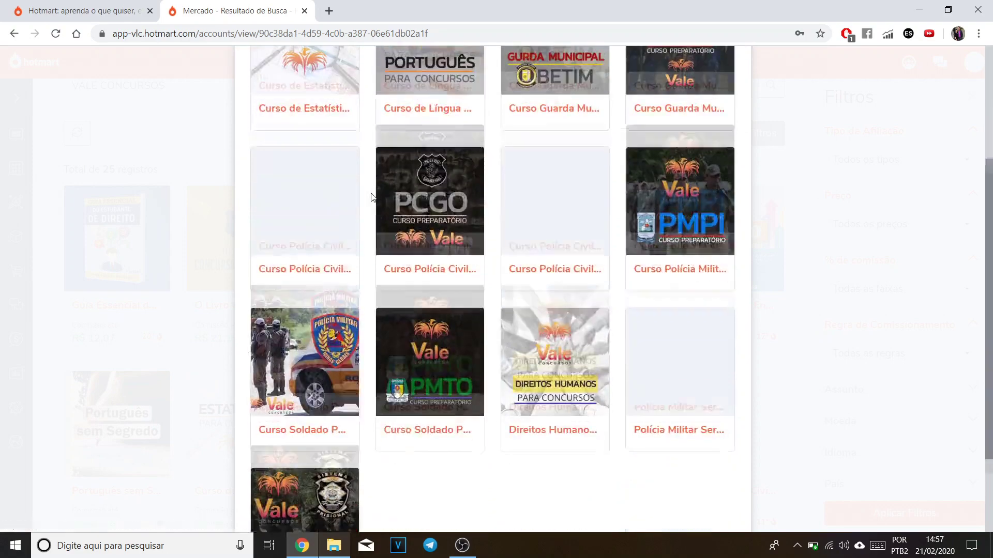
pyautogui.scroll(6, 362, 328)
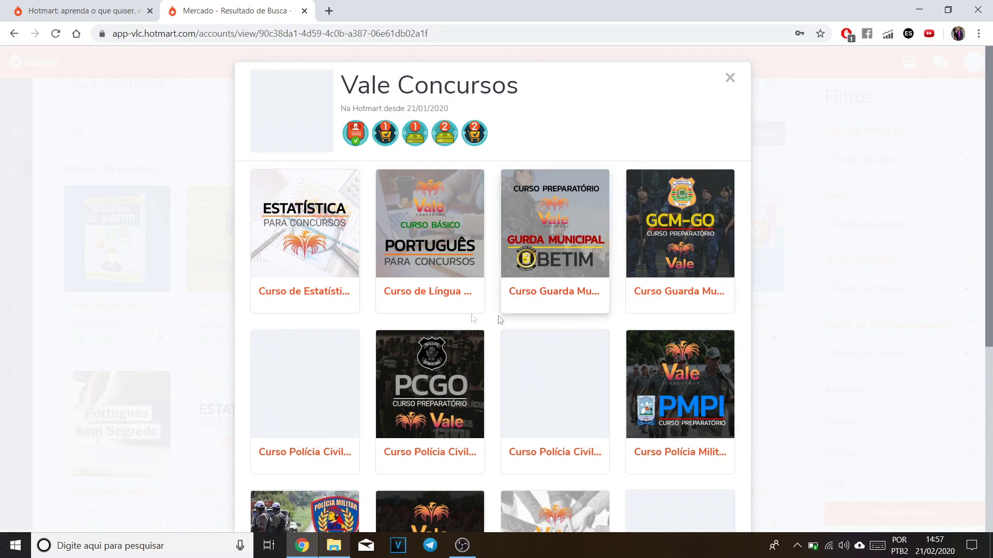
# - View the affiliation details of Curso de Estatística Básica, and close all product and producer windows to return to the search results
pyautogui.click(331, 256)
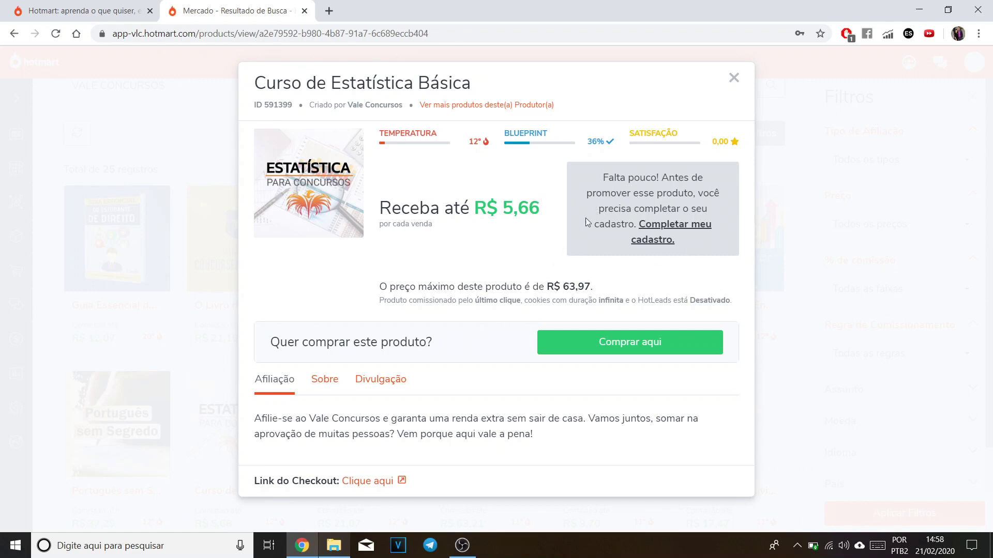
pyautogui.click(734, 80)
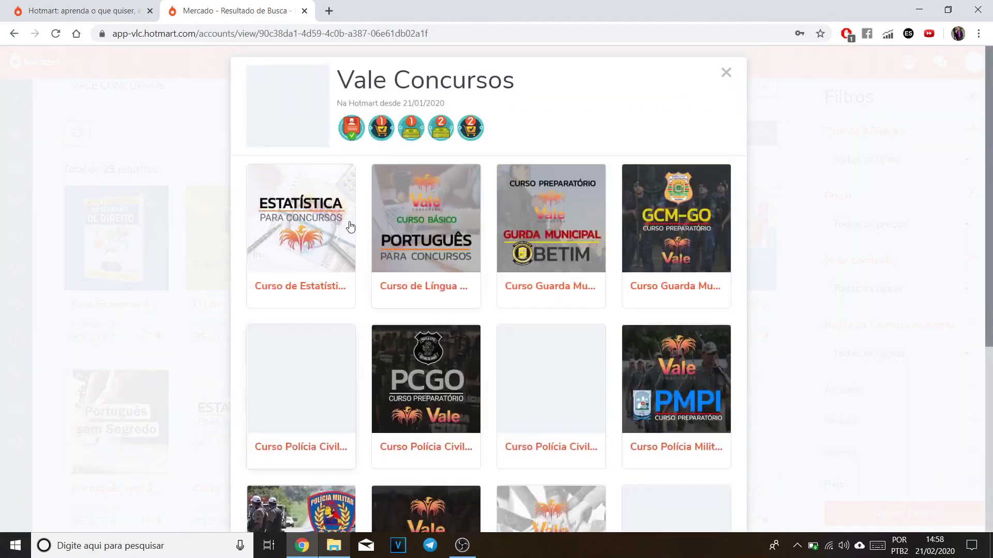
pyautogui.click(726, 79)
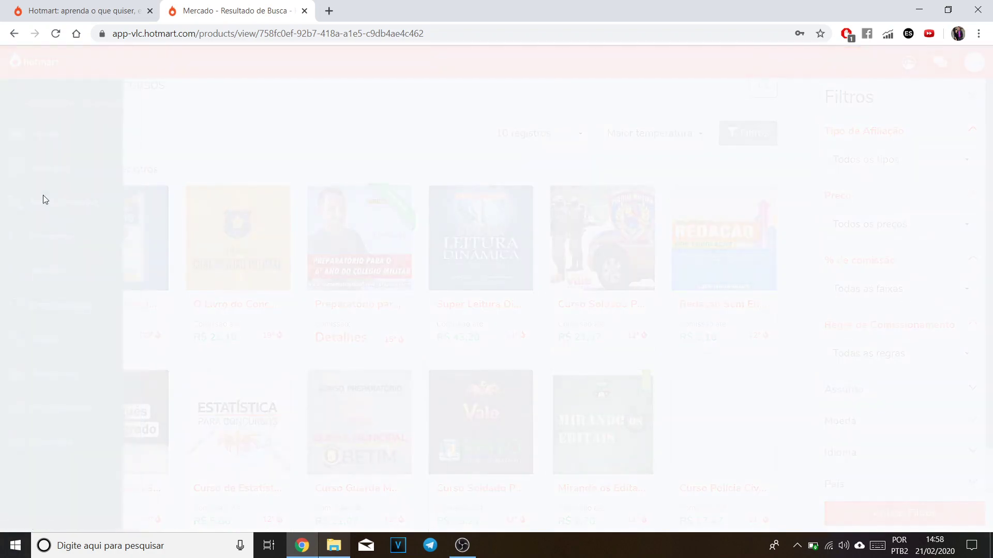
pyautogui.click(730, 79)
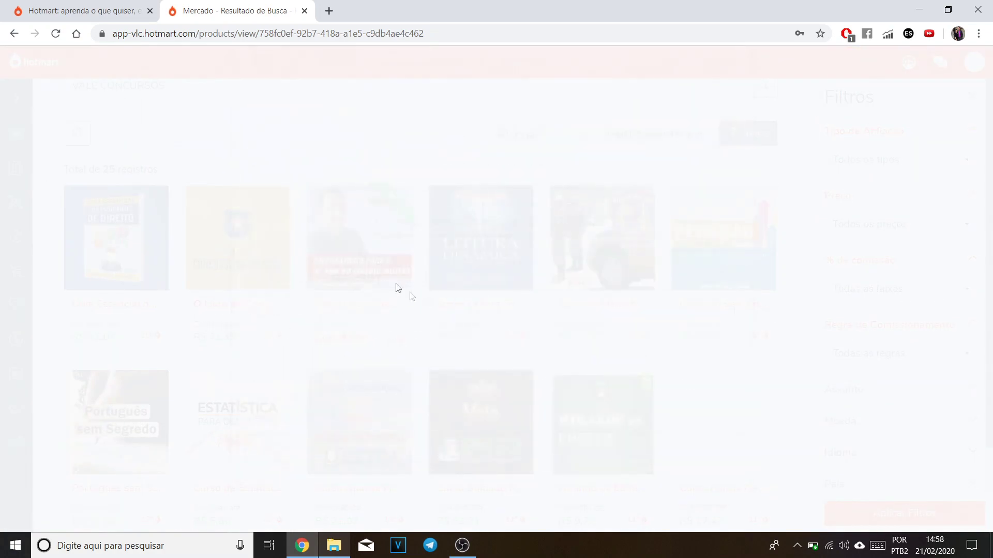
# - Expand Produtos in the navigation and open the Sou Afiliado(a) page
pyautogui.moveTo(17, 102)
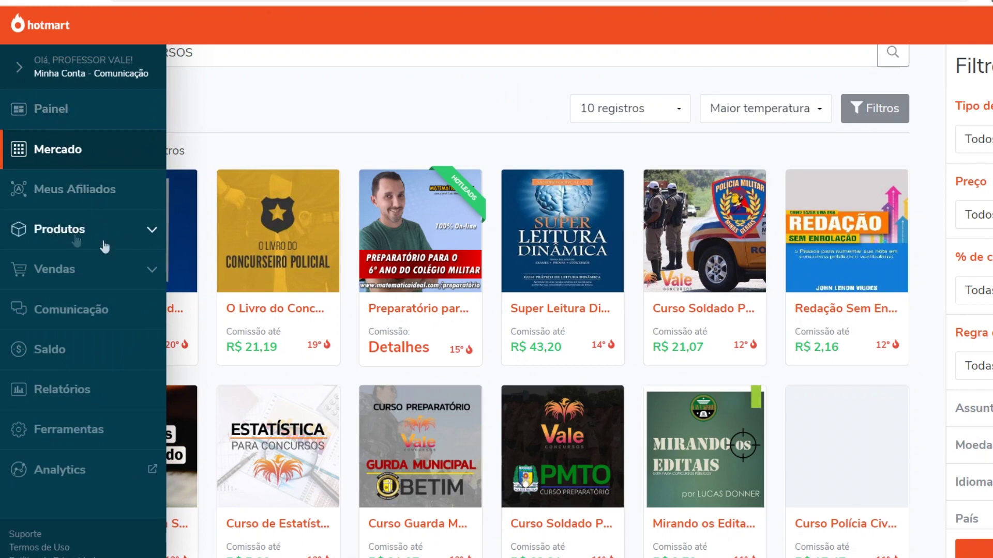
pyautogui.click(151, 229)
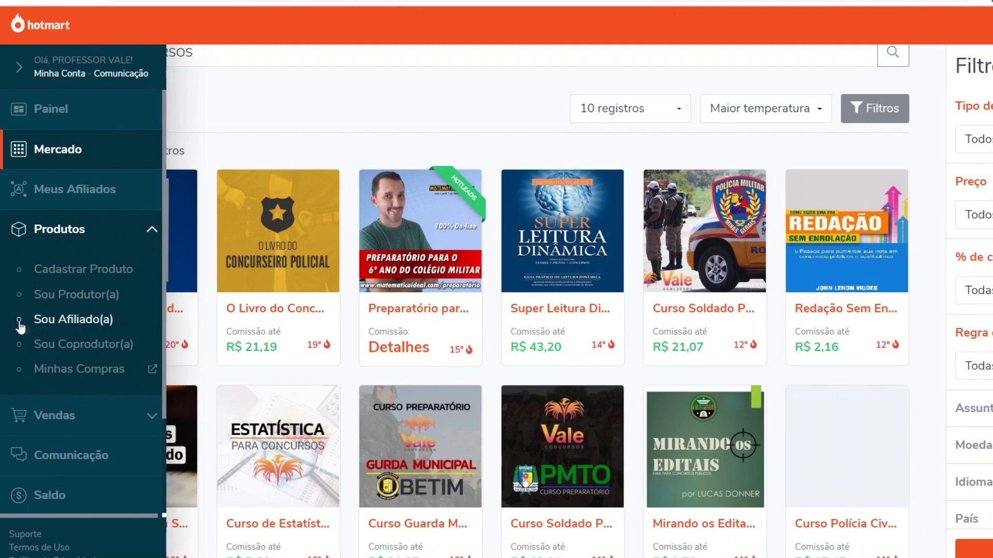
pyautogui.click(88, 322)
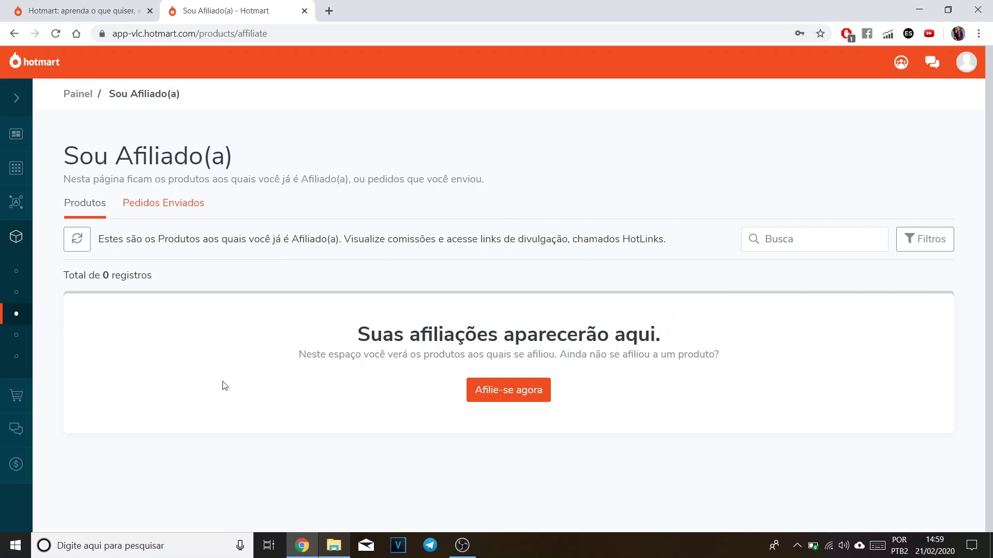
# - Expand Vendas in the navigation and open the Visão Geral page of sales transactions
pyautogui.moveTo(29, 385)
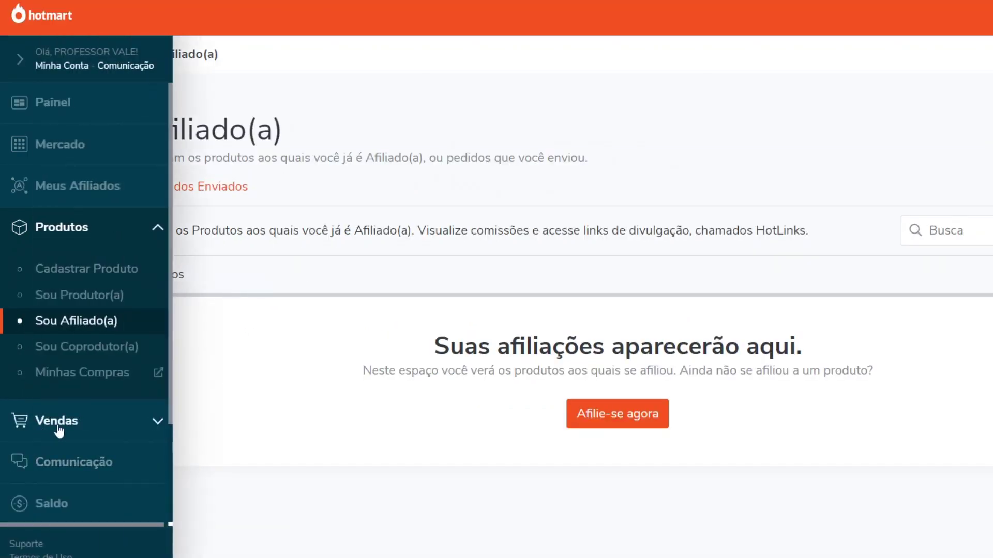
pyautogui.click(58, 425)
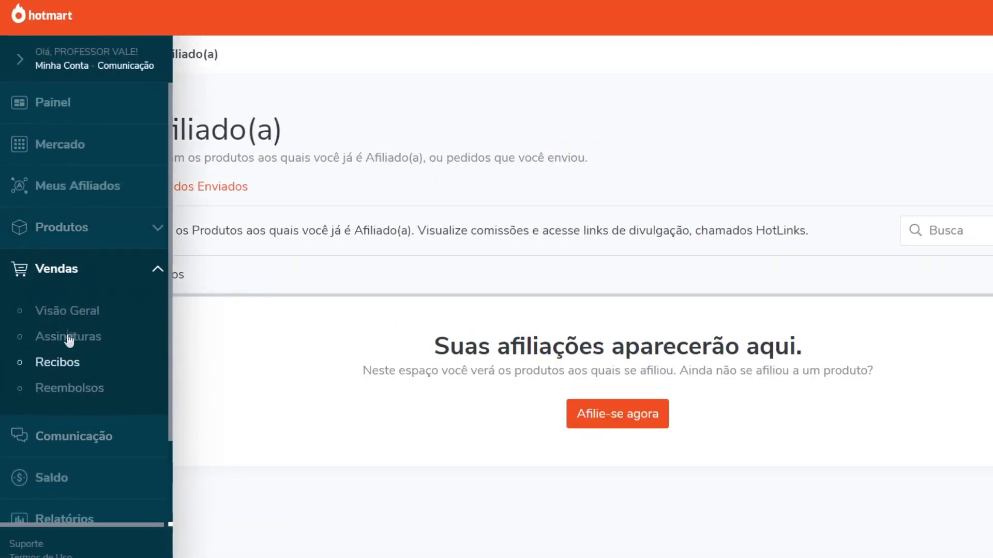
pyautogui.click(65, 312)
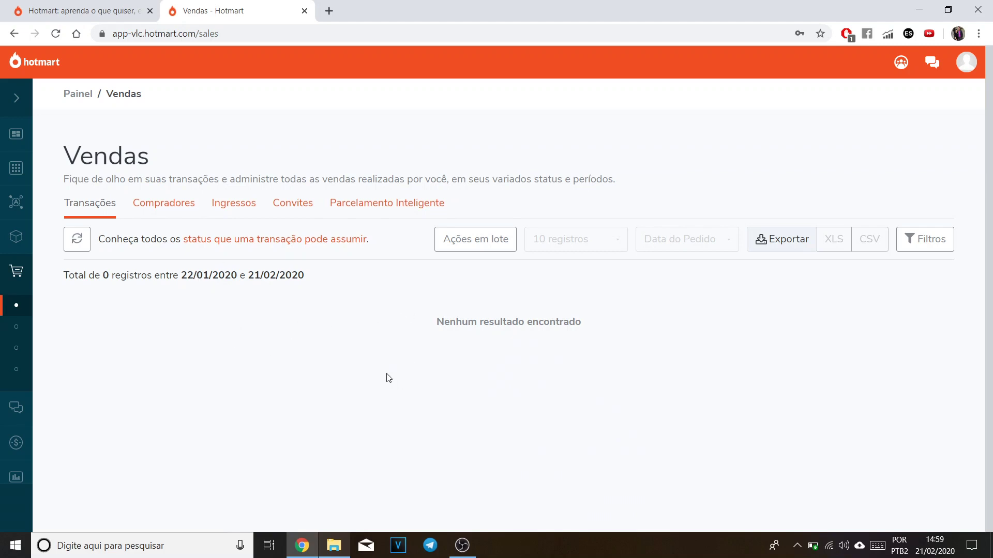
# - Open the Saldo page to examine the available balance, and view its Histórico de Saques
pyautogui.moveTo(9, 328)
pyautogui.scroll(-2, 38, 299)
pyautogui.click(124, 194)
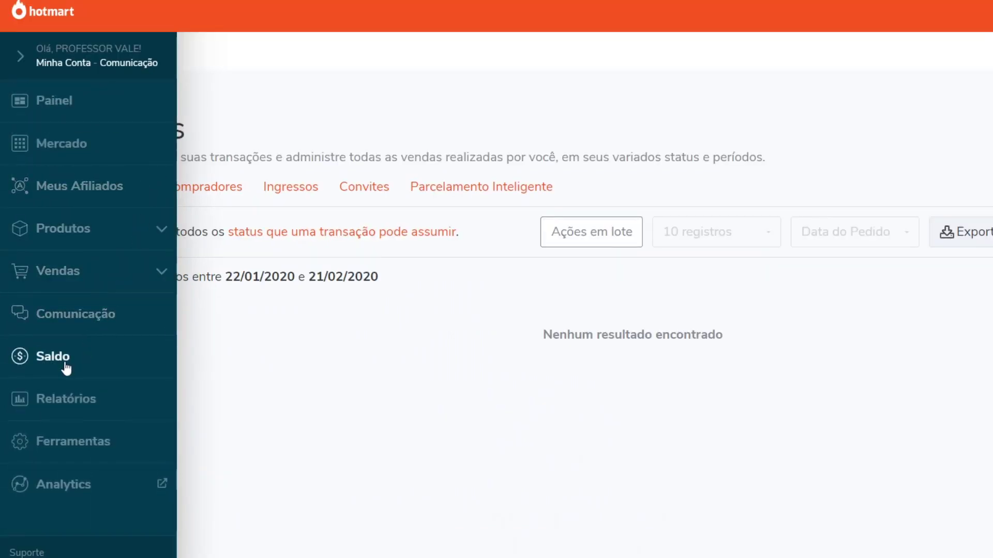
pyautogui.click(74, 362)
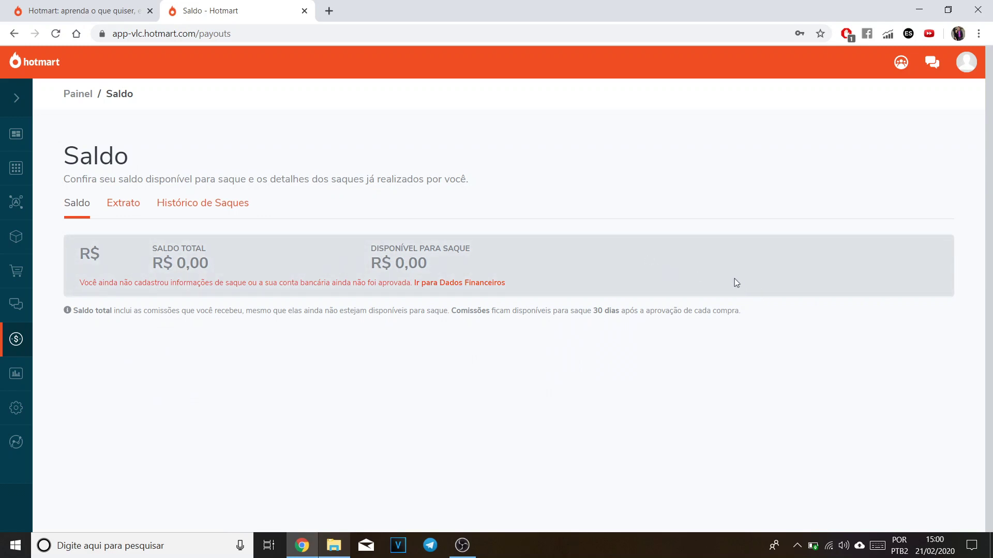
pyautogui.click(221, 216)
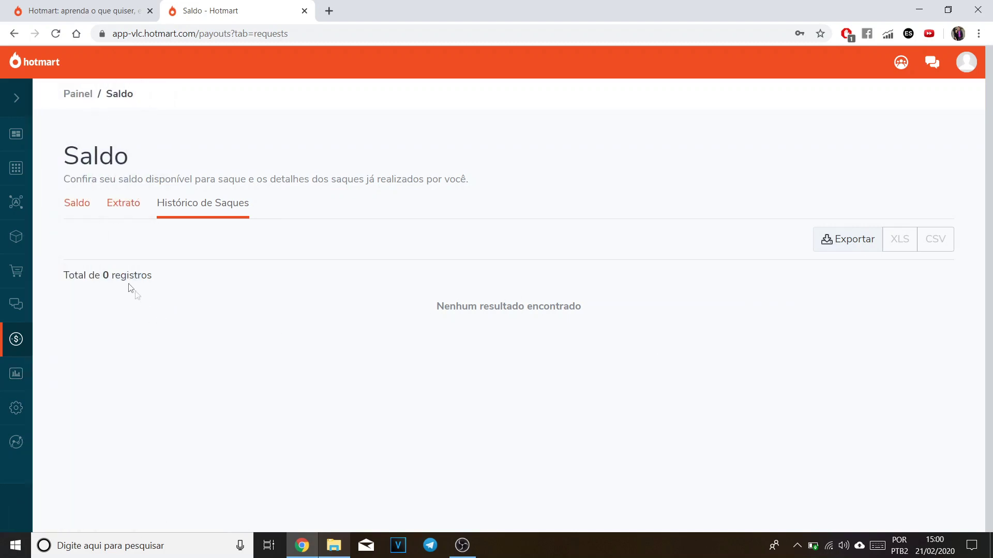
# - Return from the withdrawal history to the Sou Afiliado(a) page to examine where affiliated products are listed
pyautogui.moveTo(3, 202)
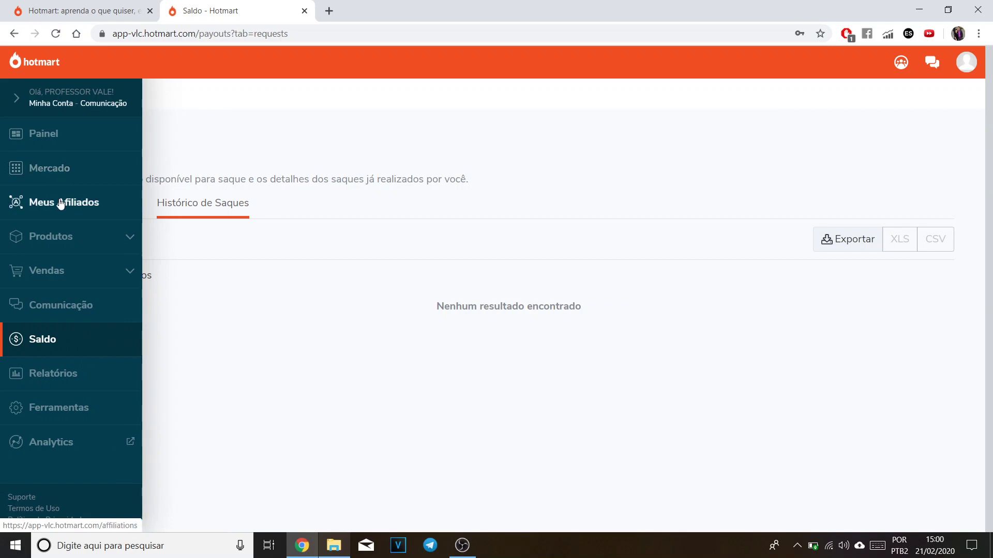
pyautogui.click(65, 241)
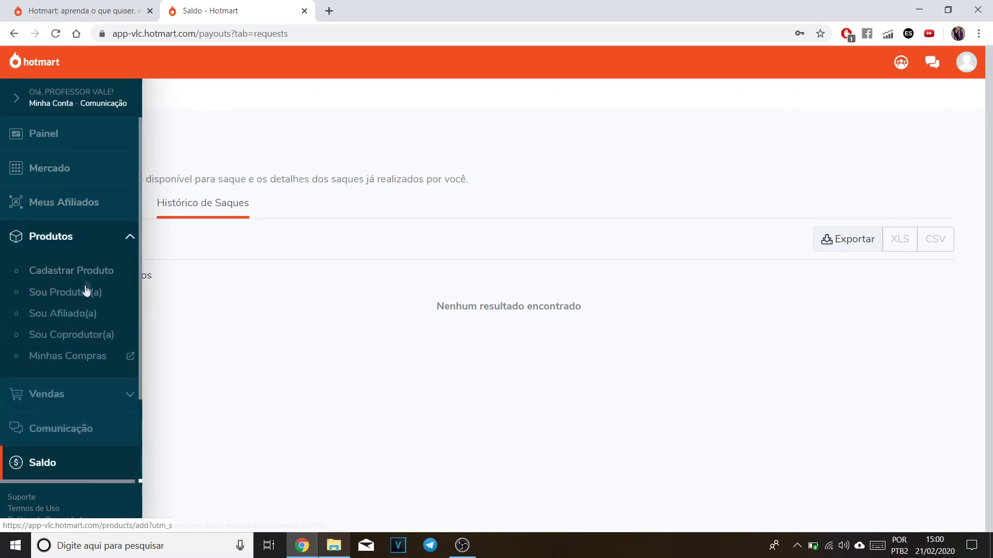
pyautogui.click(82, 315)
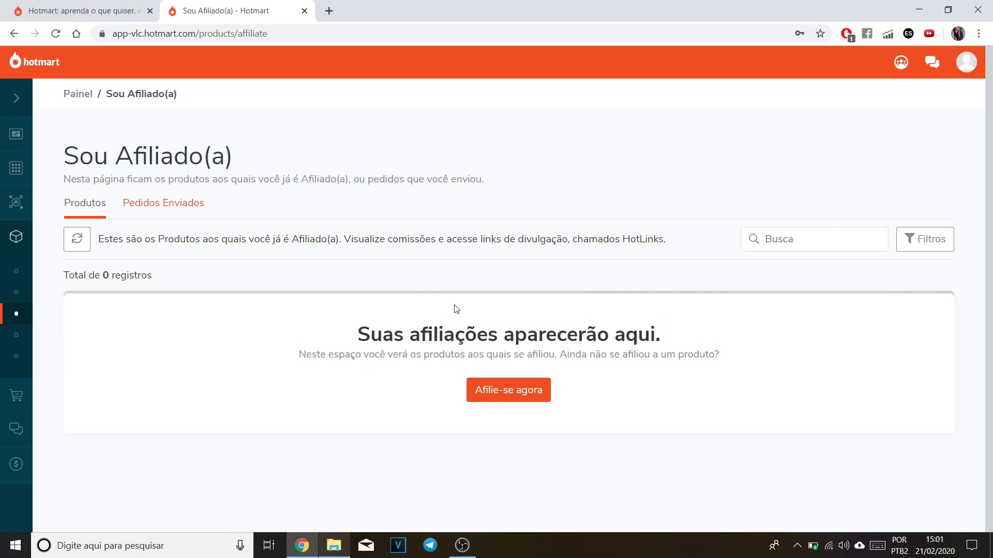
# - Go back to the Mercado page of affiliate products and hide its filter options
pyautogui.click(112, 7)
pyautogui.click(186, 5)
pyautogui.click(44, 172)
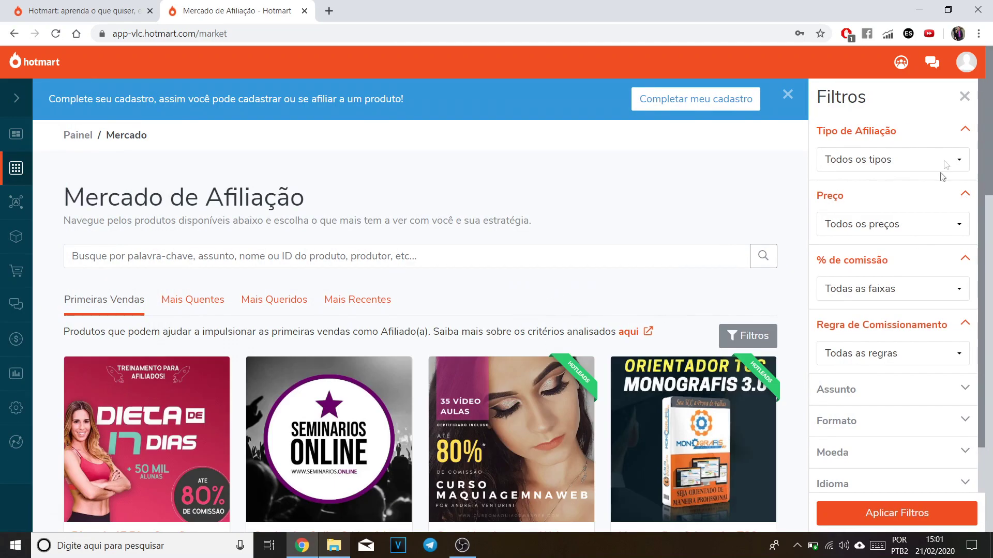
pyautogui.click(704, 202)
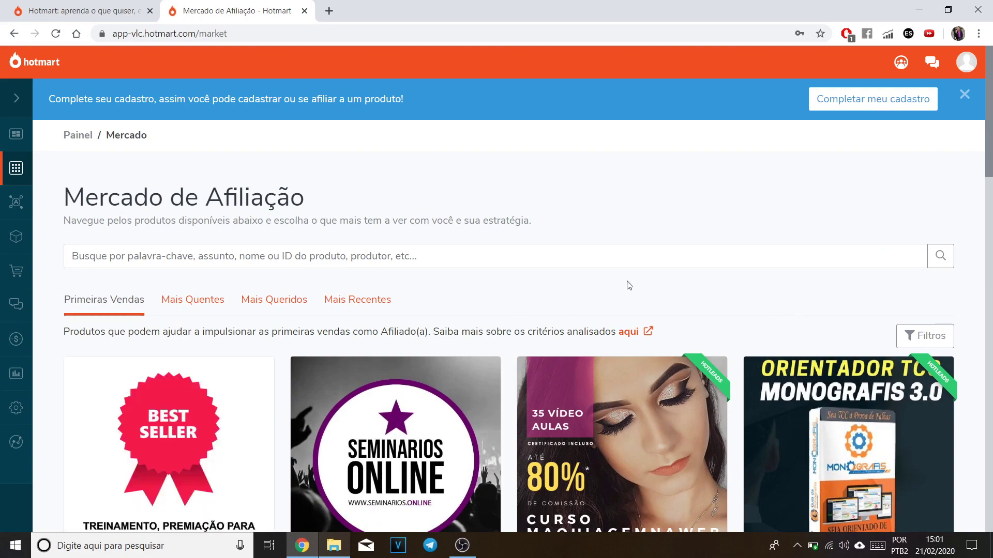